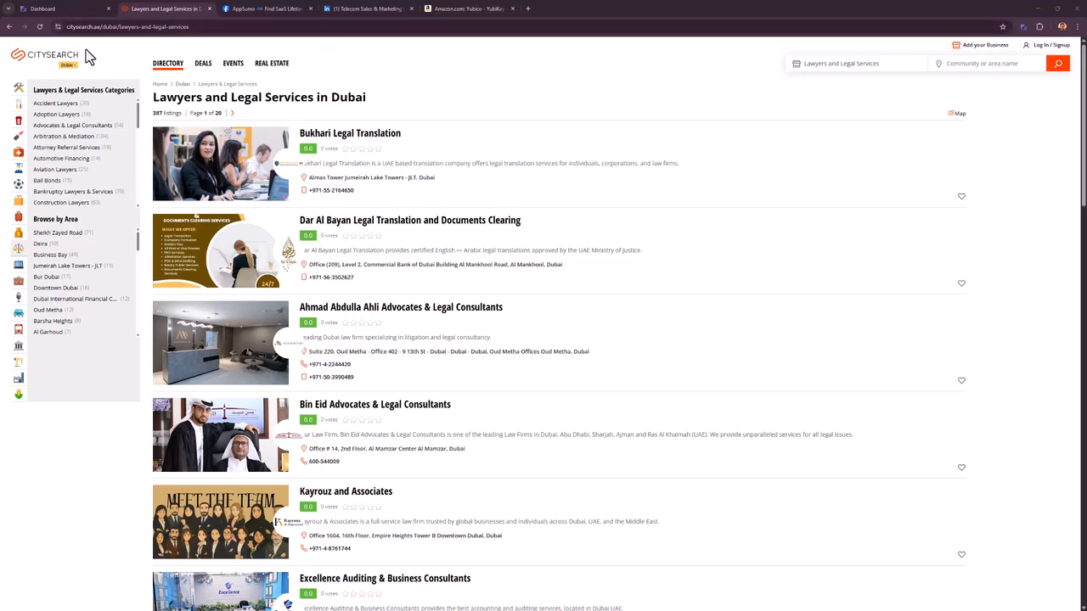
- Open Diggy over the Dubai lawyers directory with objective Mine for Leads and Crawl Specific Urls off
scroll(465, 195, "down", 1)
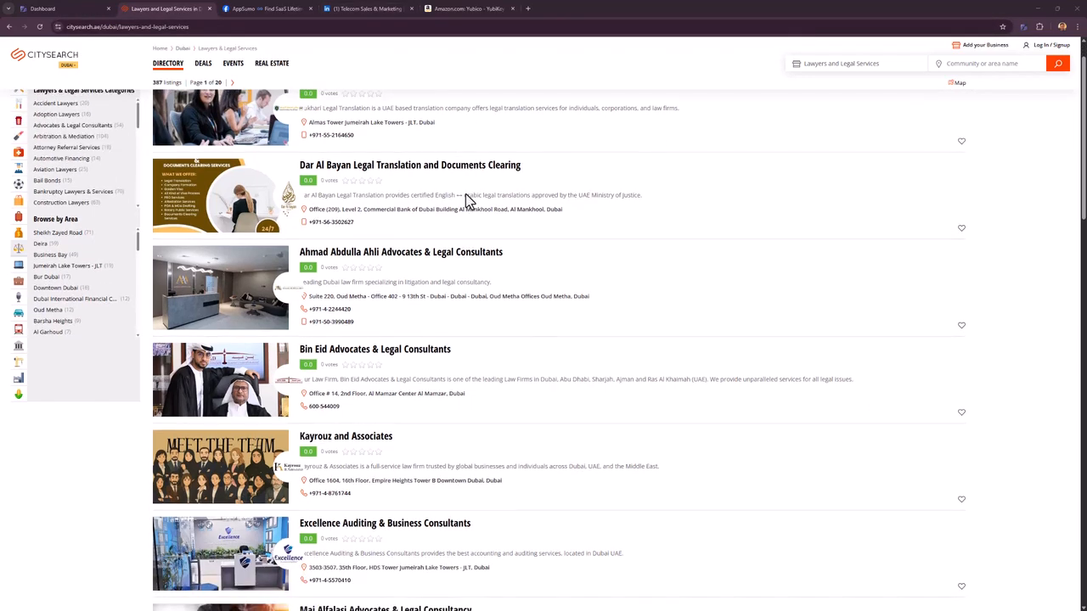
scroll(515, 329, "up", 1)
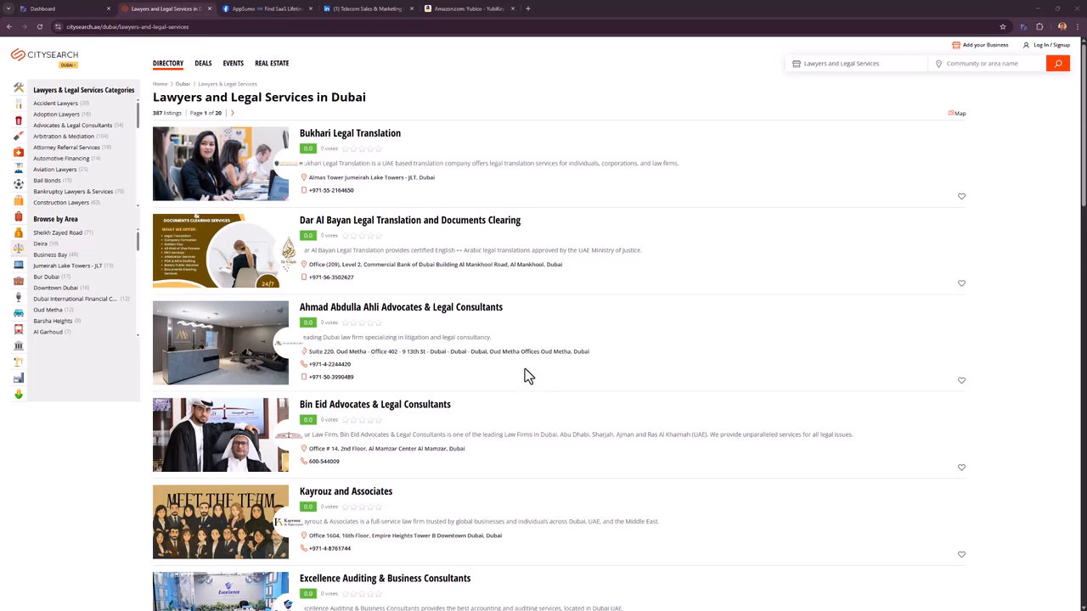
scroll(514, 382, "down", 2)
scroll(514, 390, "down", 2)
scroll(533, 379, "up", 4)
left_click(1024, 28)
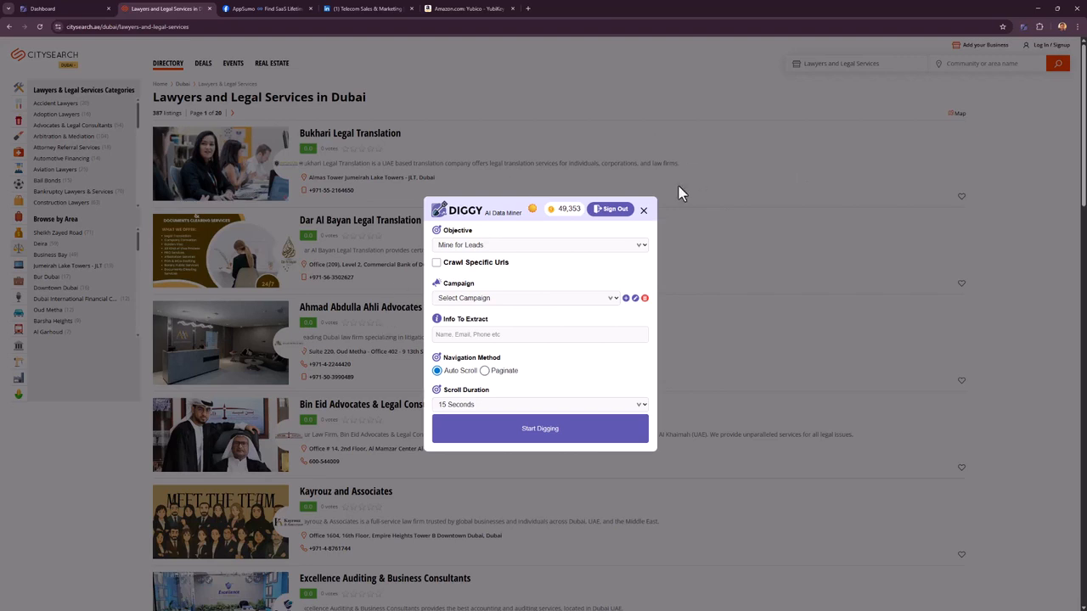
left_click(503, 246)
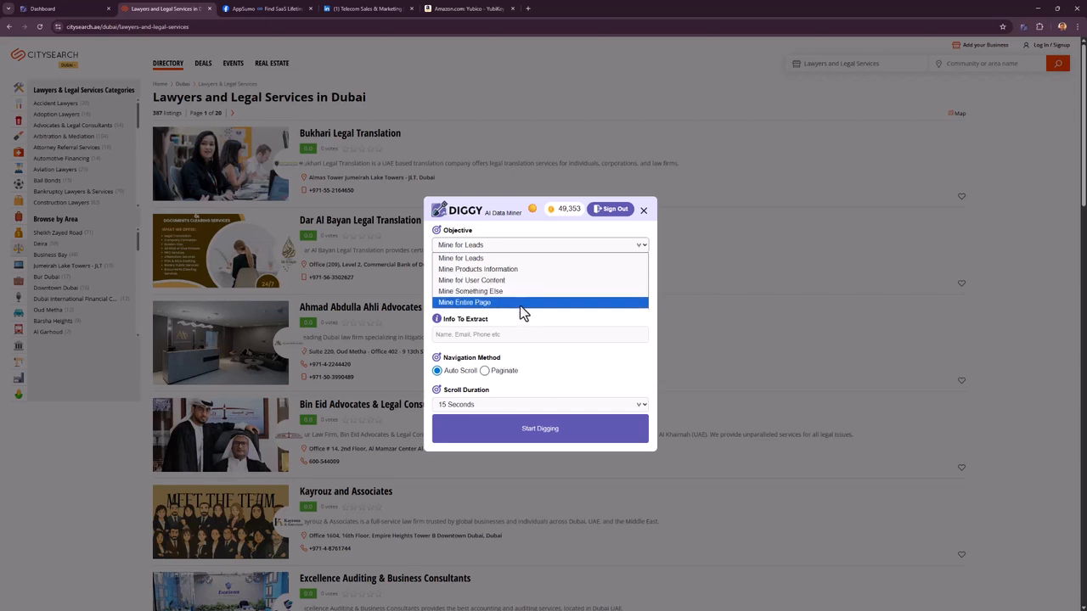
left_click(485, 260)
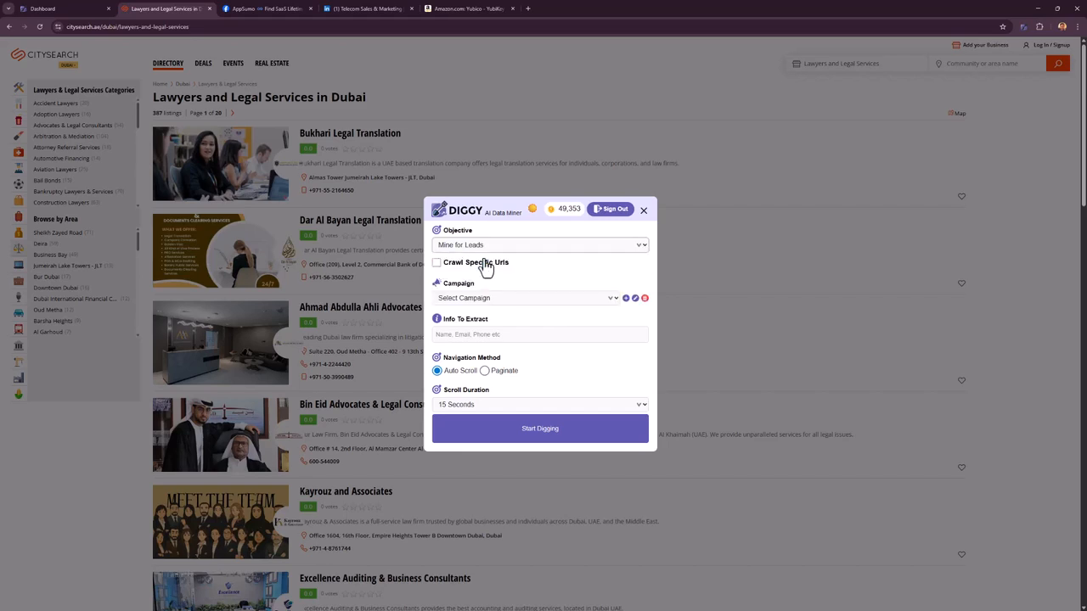
left_click(485, 265)
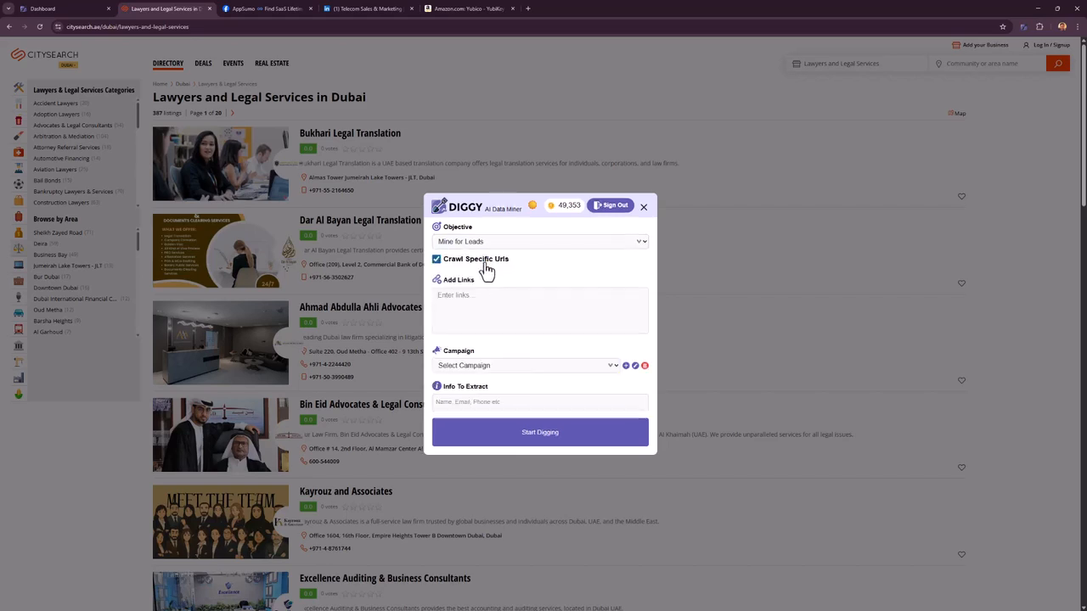
left_click(486, 264)
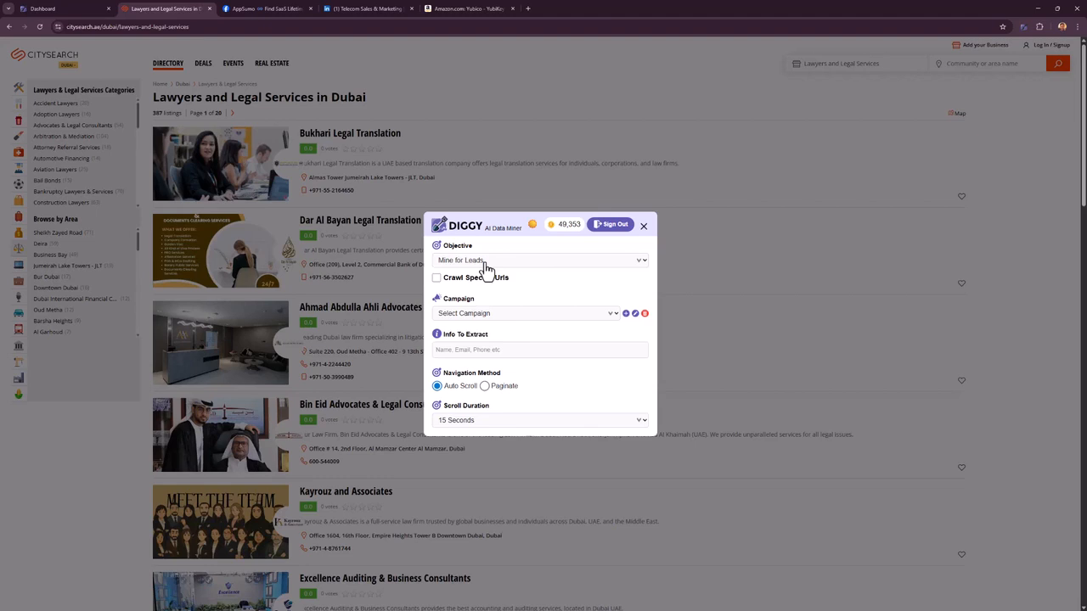
left_click(488, 316)
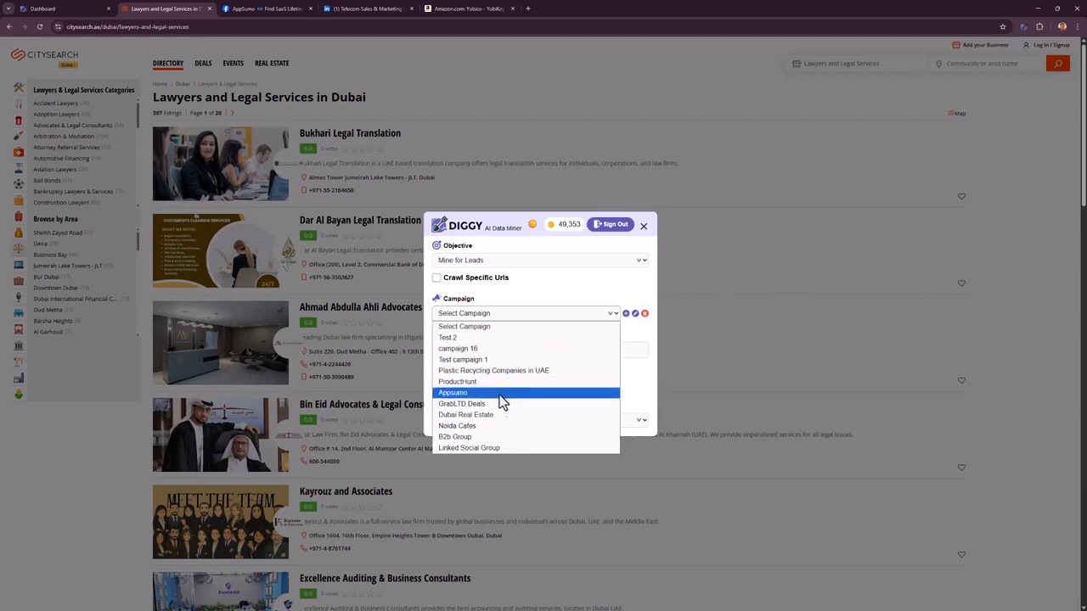
- Create and save a new campaign titled 'Dubai Lawyers'
left_click(627, 314)
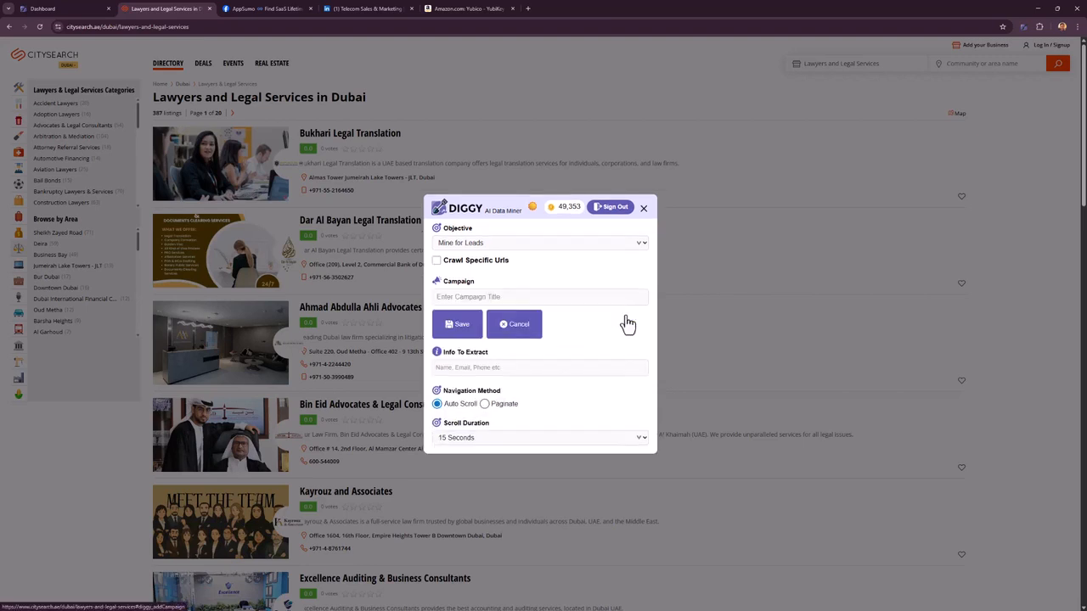
left_click(521, 299)
type("C")
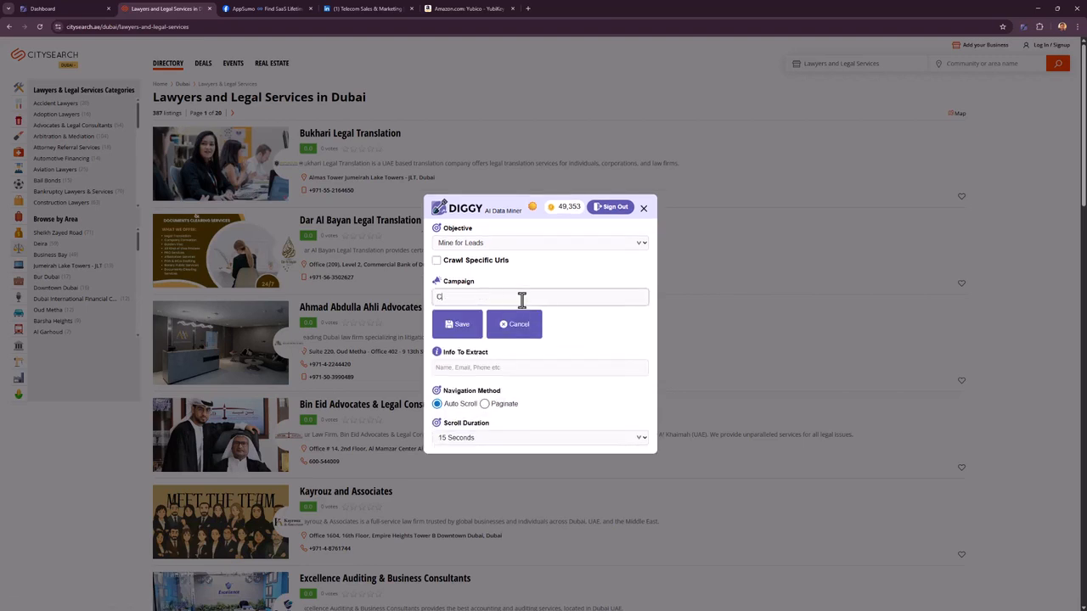
type("ubai Lawyers")
left_click(443, 329)
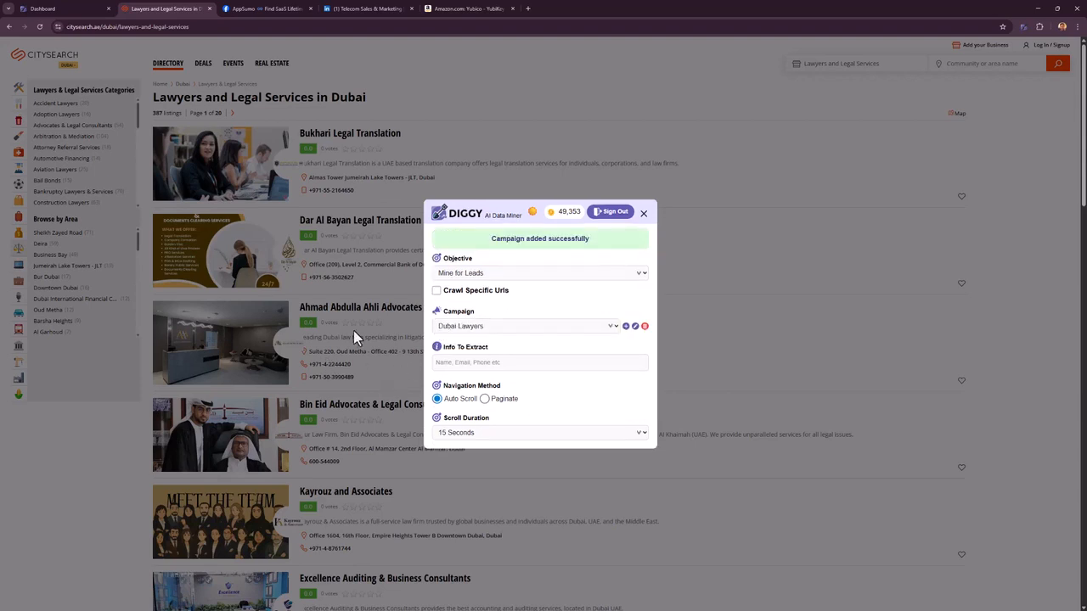
- Set Info To Extract to 'Name of company, phone number, address'
left_click(485, 363)
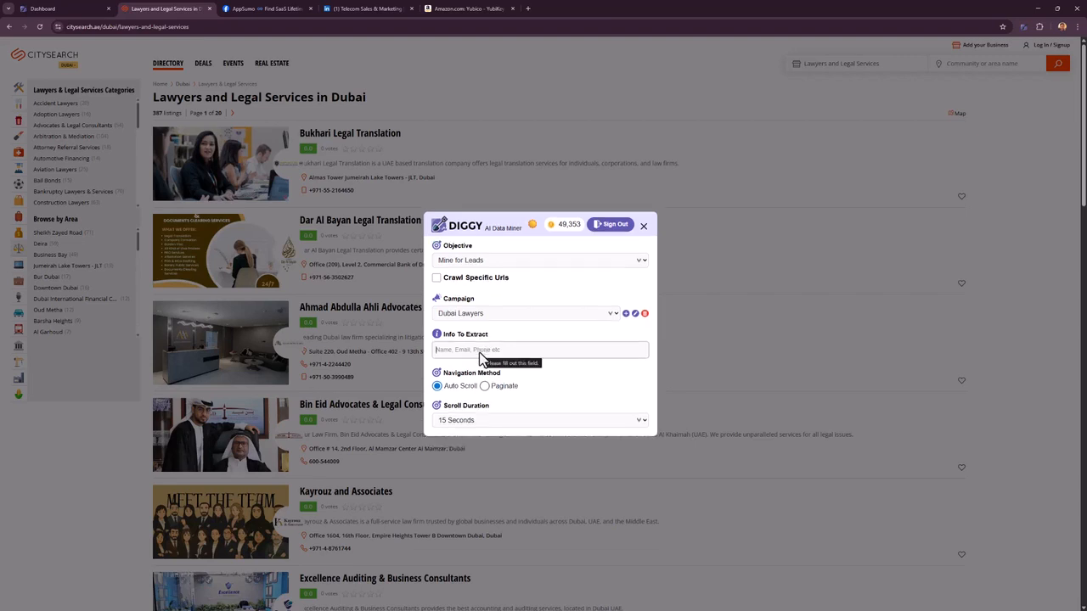
type("Name of company, phone number")
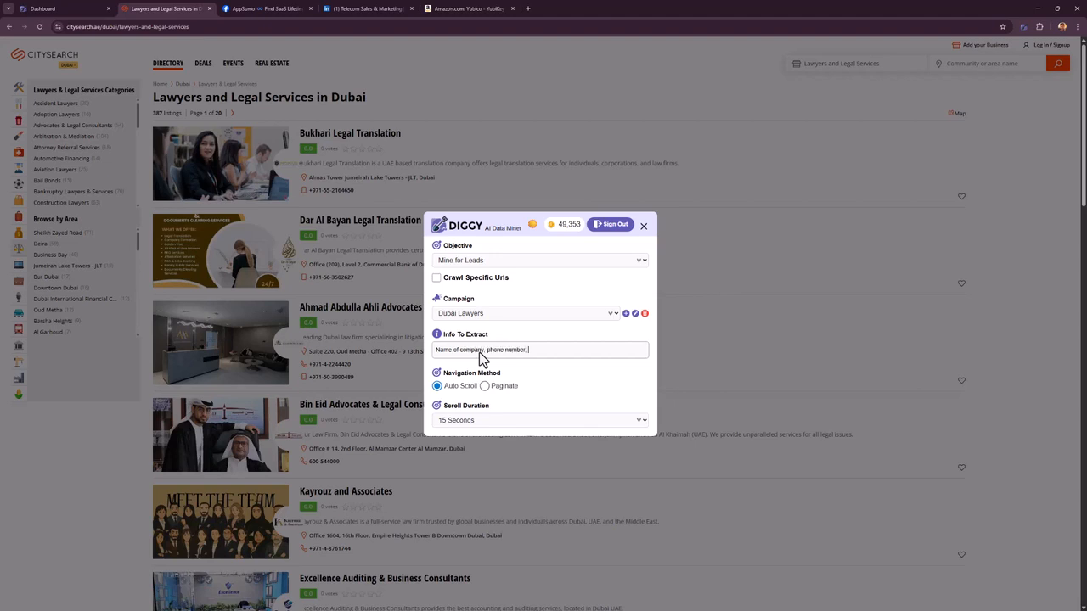
type(", address")
scroll(679, 255, "down", 5)
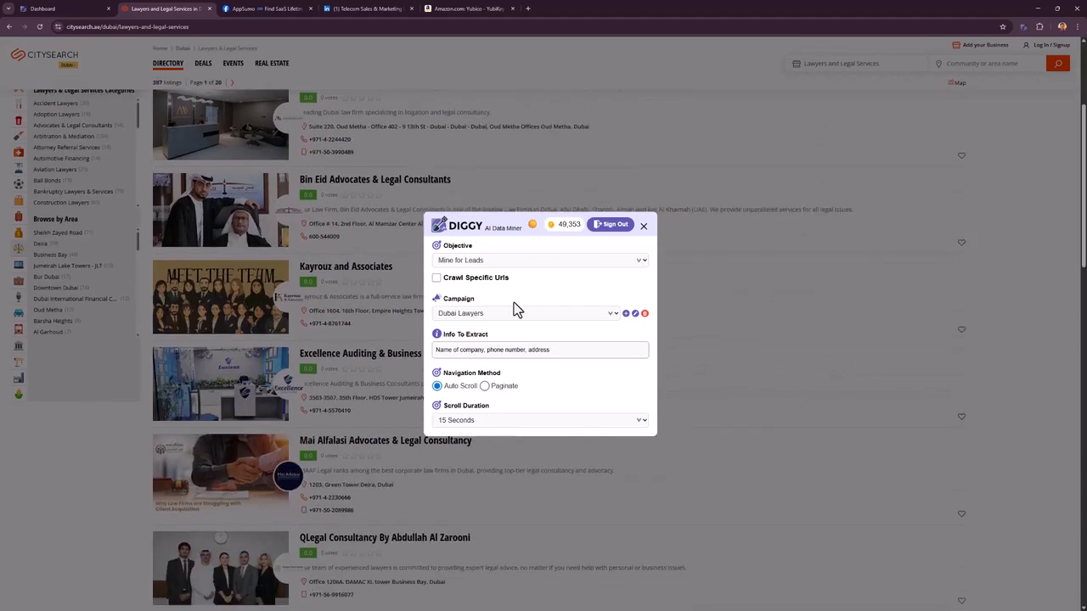
scroll(420, 289, "down", 9)
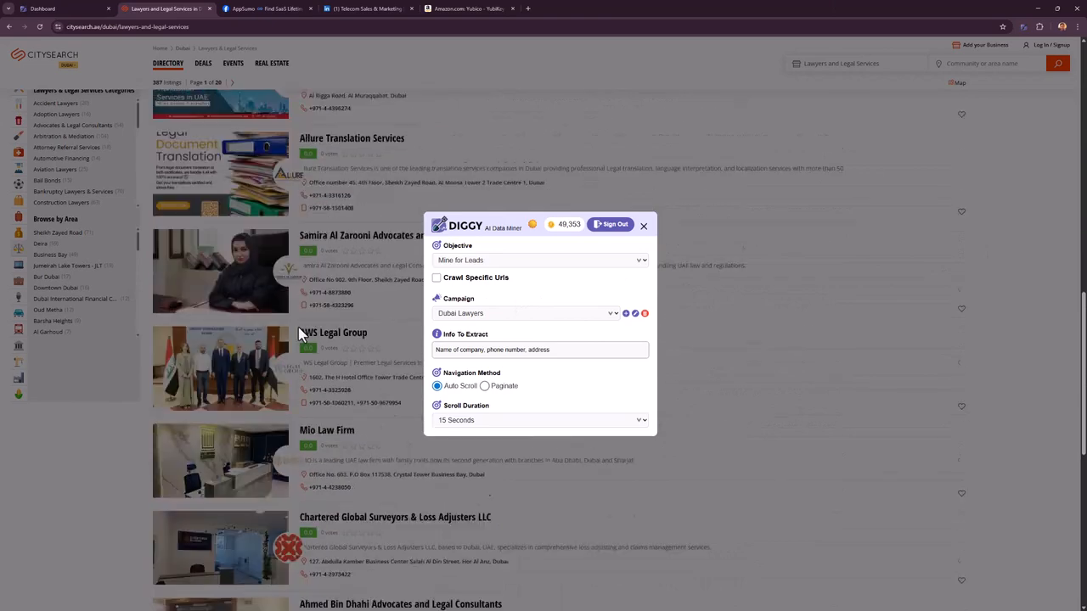
scroll(307, 330, "down", 3)
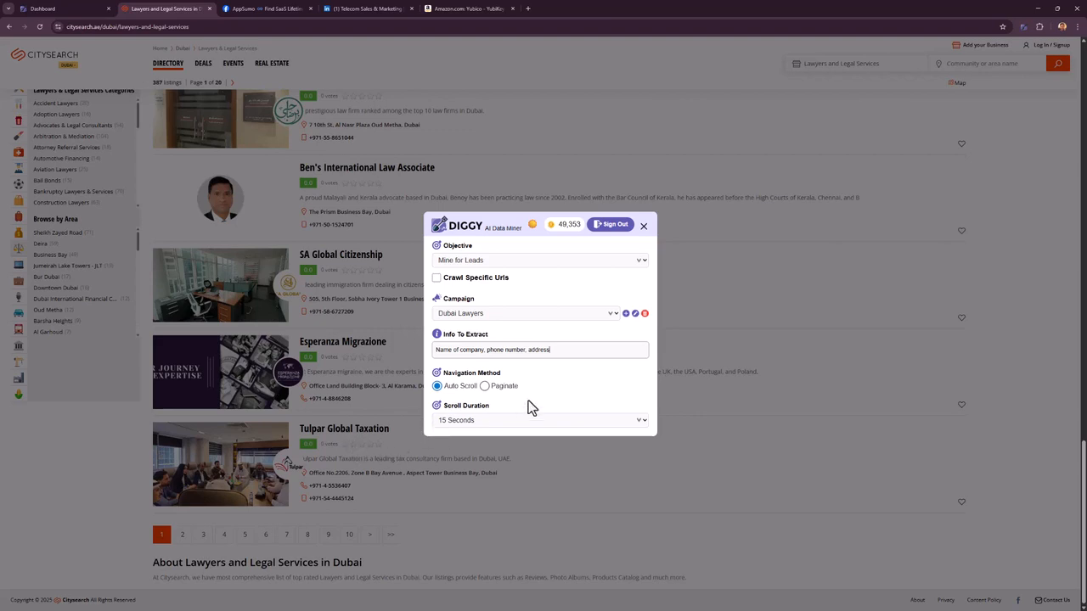
left_click(469, 387)
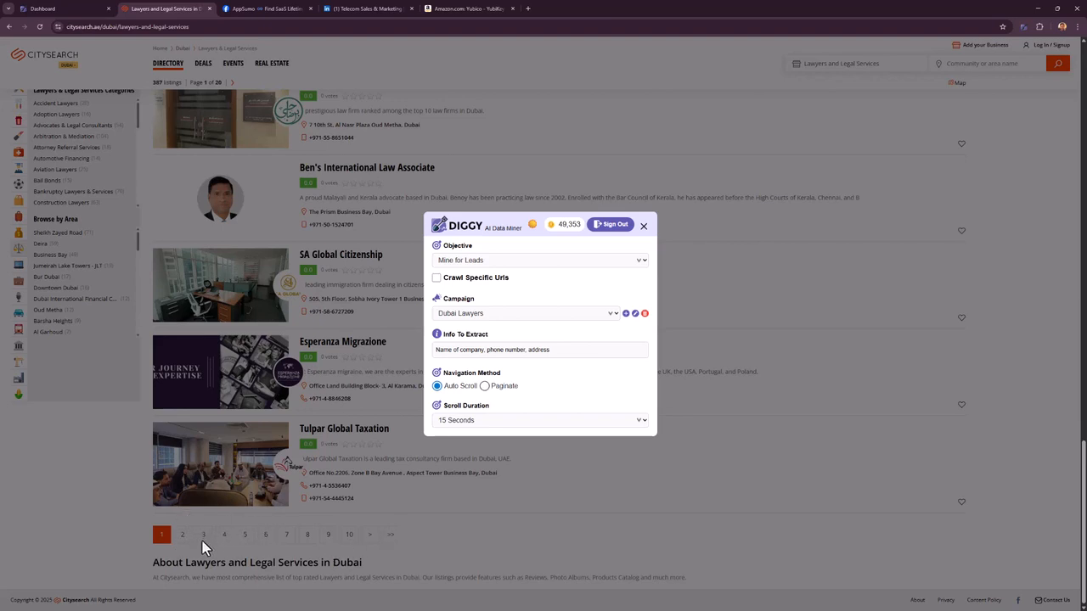
- Switch navigation to Paginate with 10 Pages
left_click(496, 389)
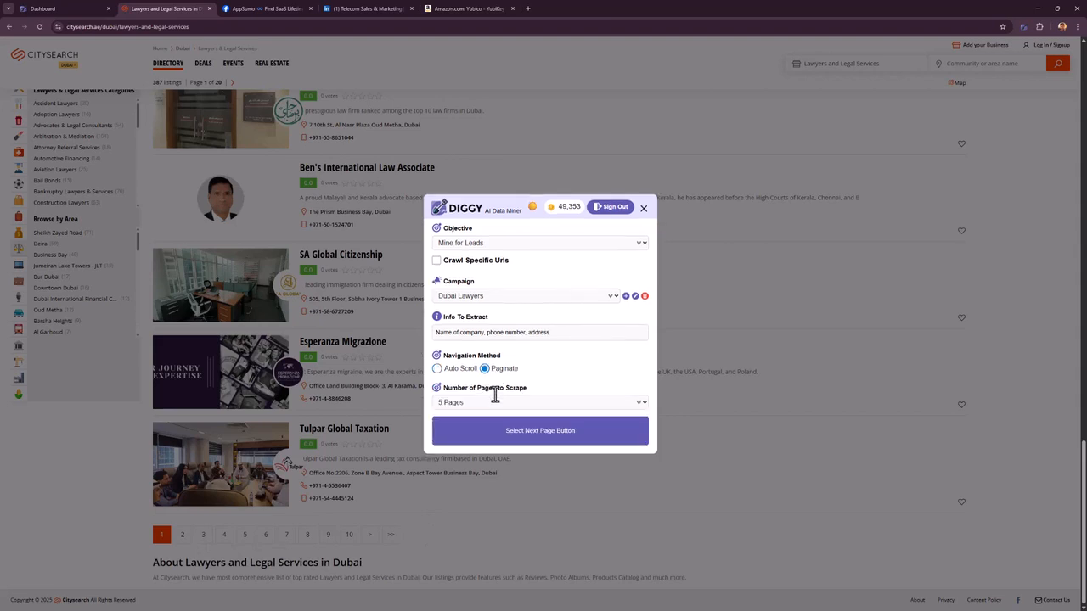
left_click(491, 400)
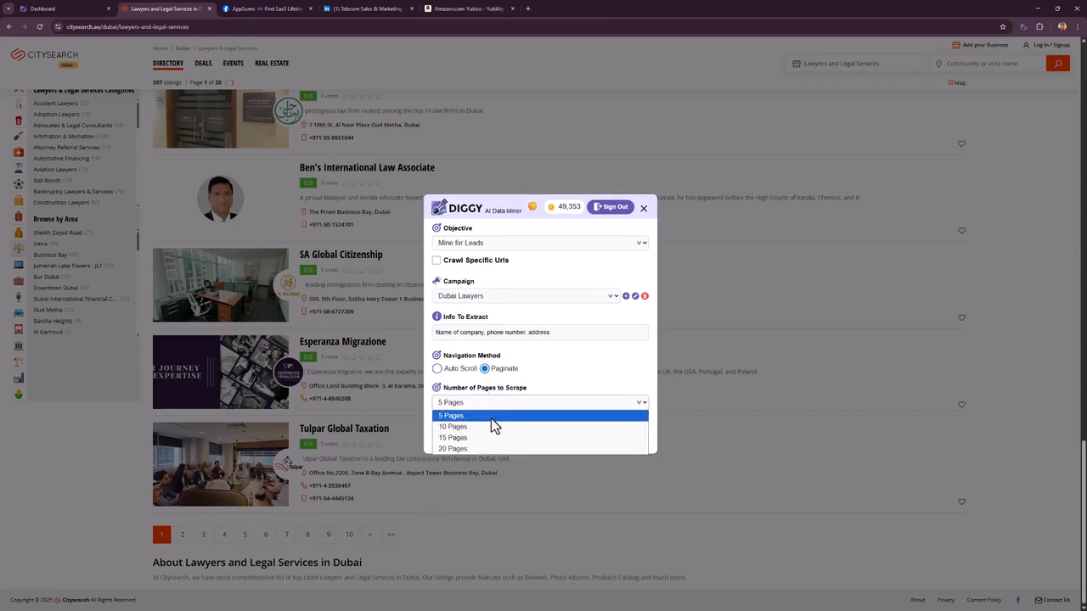
left_click(472, 427)
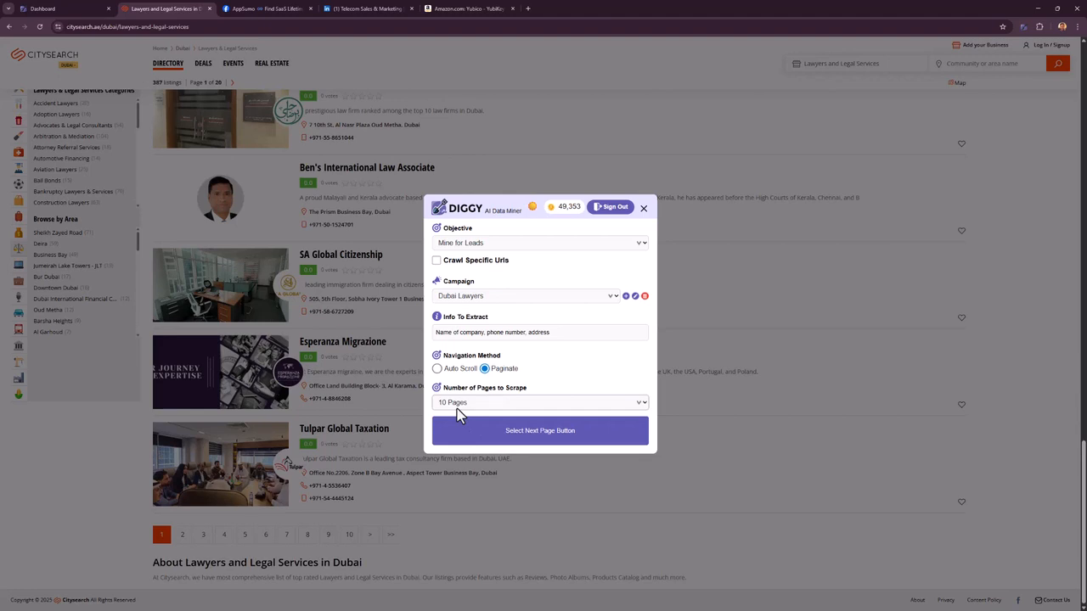
left_click(533, 405)
left_click(489, 428)
- Mark the listing's '>' arrow as the Next Page button
left_click(496, 438)
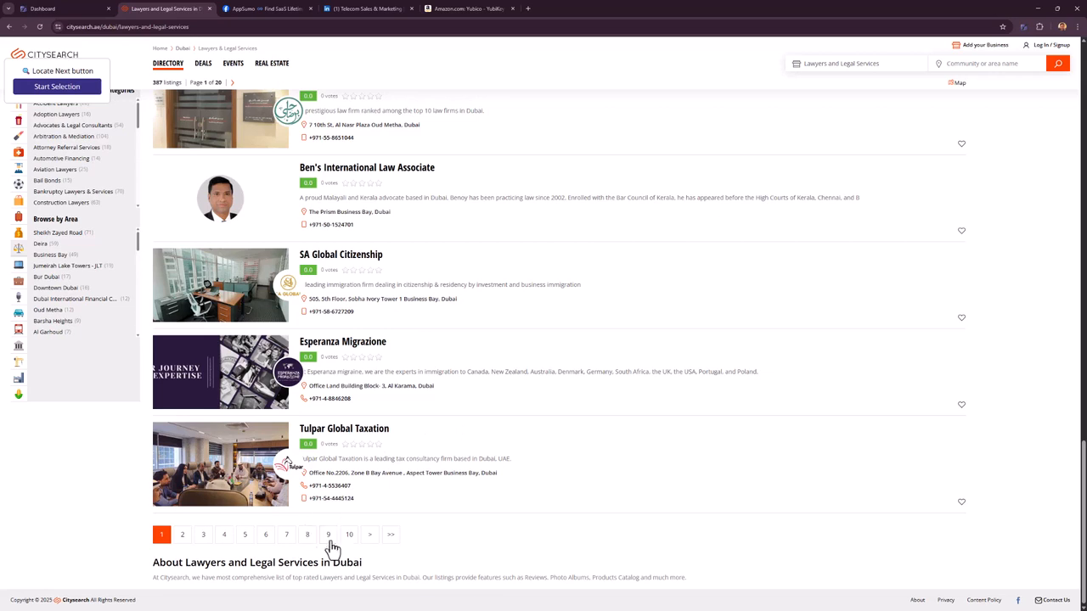
left_click(370, 536)
left_click(73, 90)
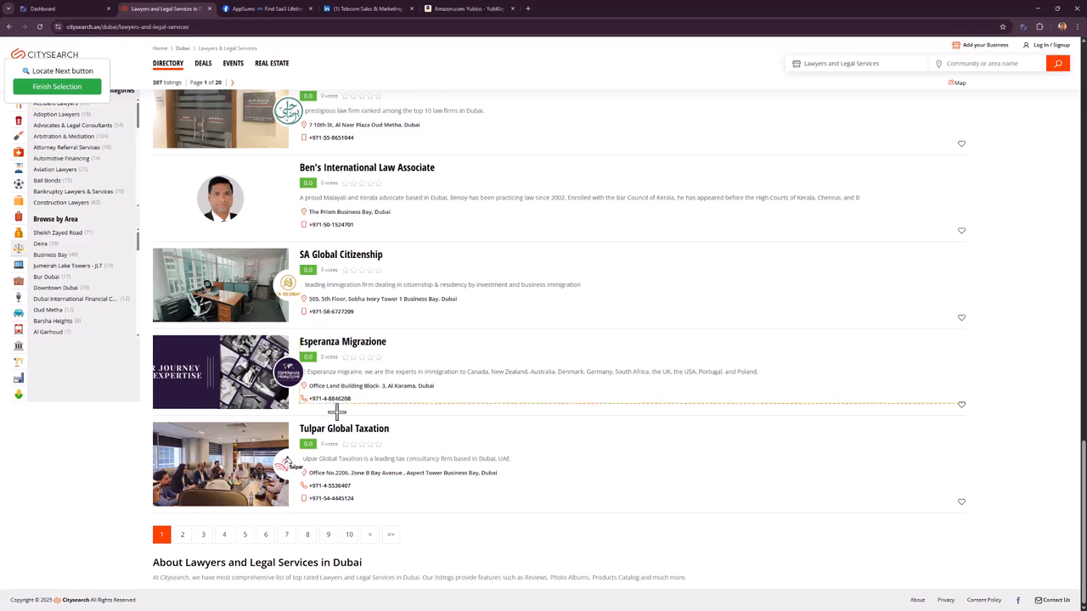
left_click(369, 536)
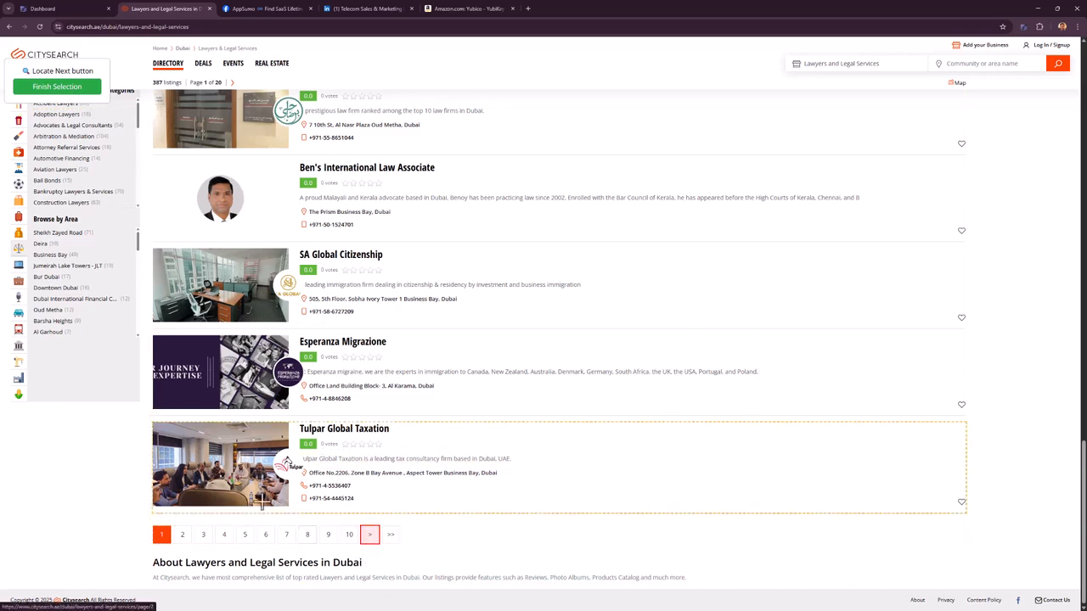
- Finish the selection and dig the listings, yielding 384 records in 73.34 seconds
left_click(61, 89)
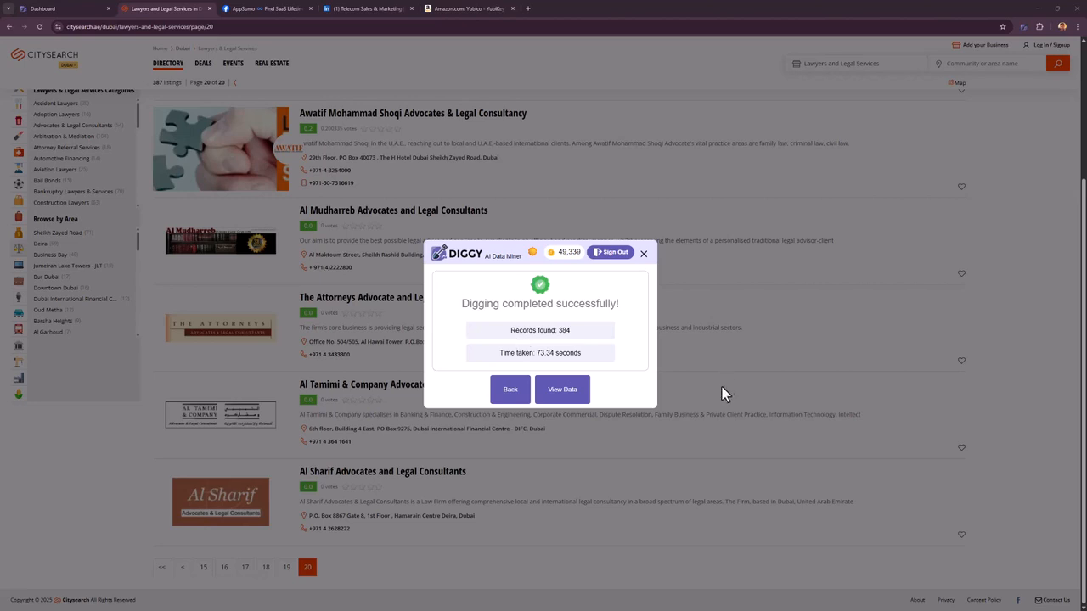
left_click(558, 399)
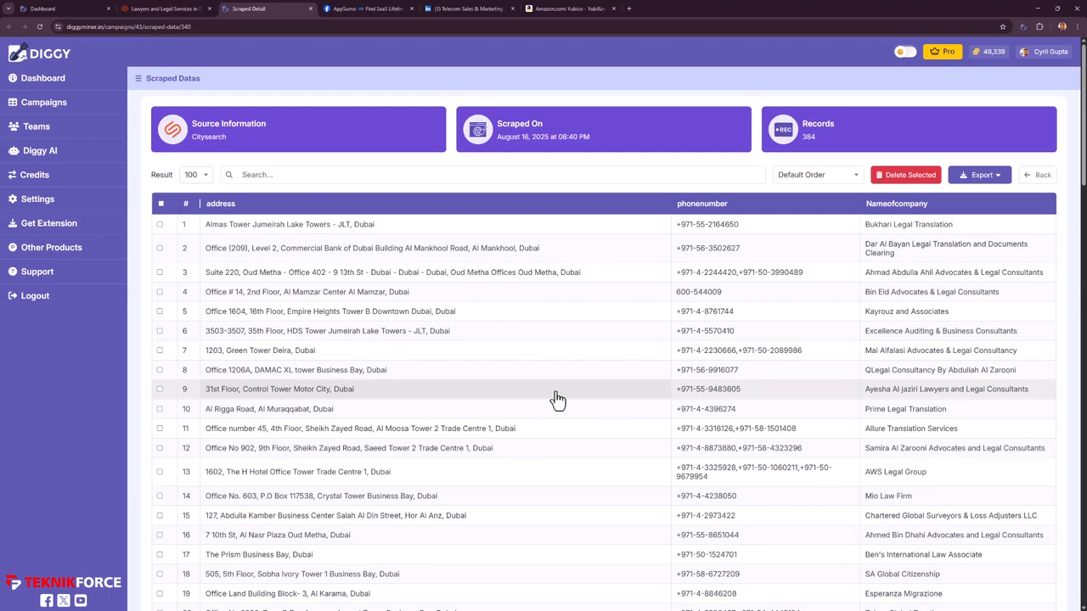
scroll(531, 433, "down", 5)
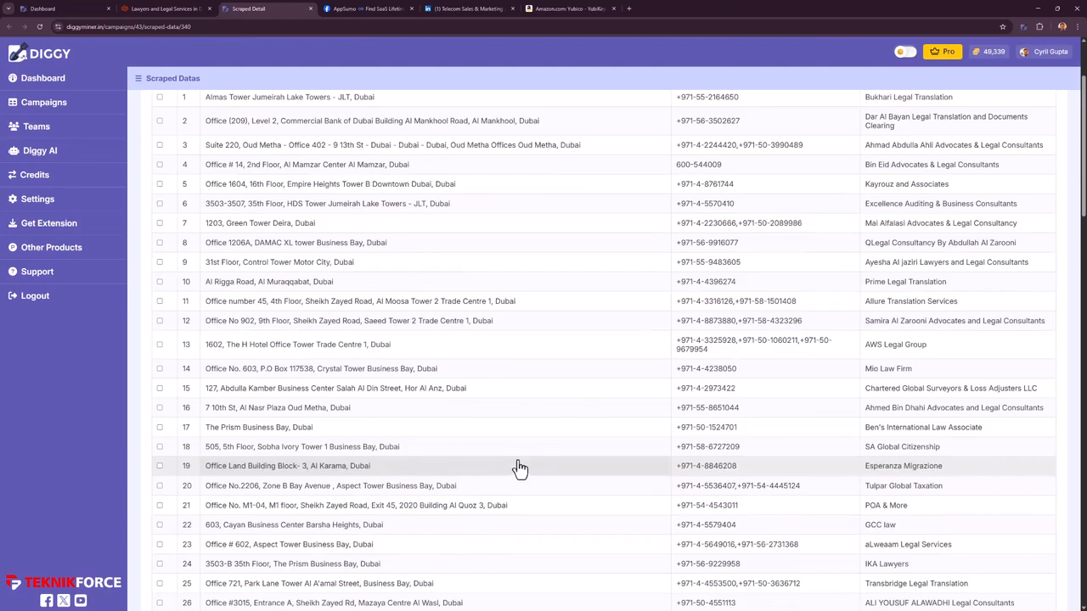
scroll(578, 437, "up", 5)
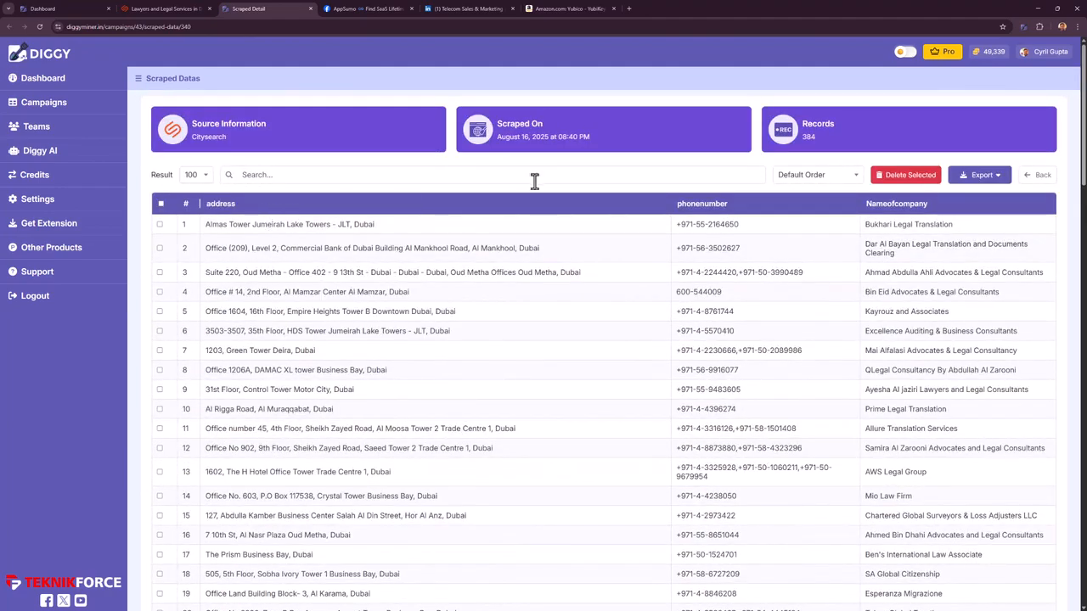
scroll(363, 325, "down", 6)
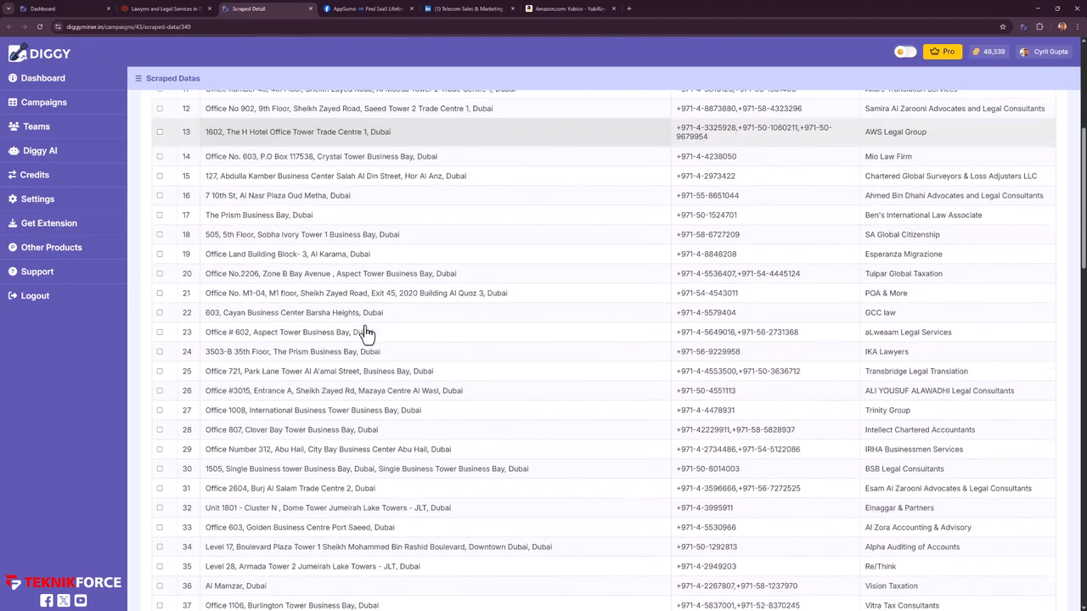
scroll(355, 329, "down", 5)
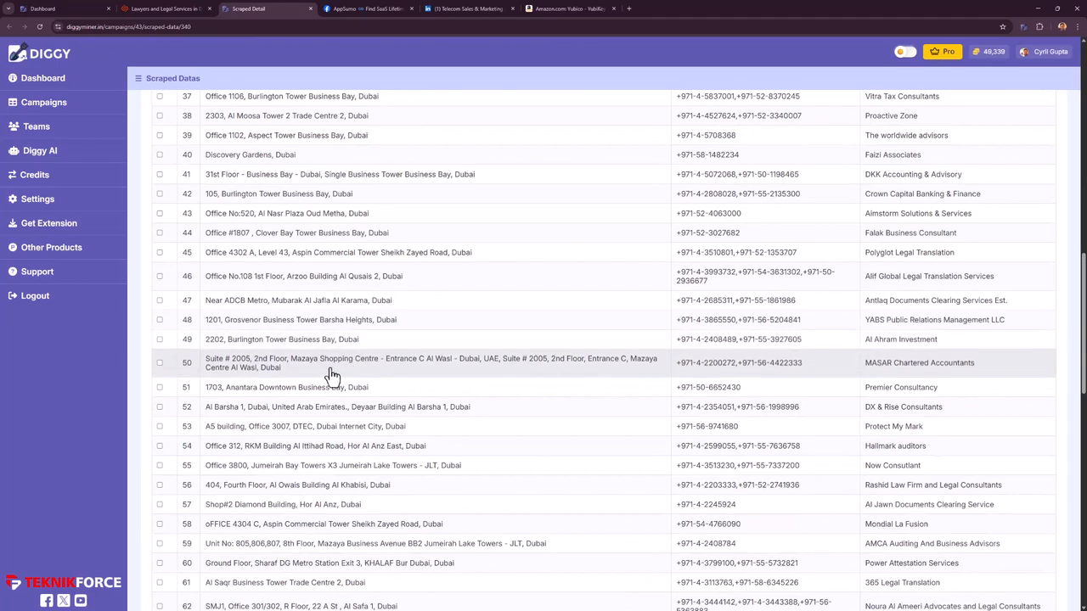
left_click_drag(919, 321, 708, 321)
left_click_drag(265, 319, 354, 334)
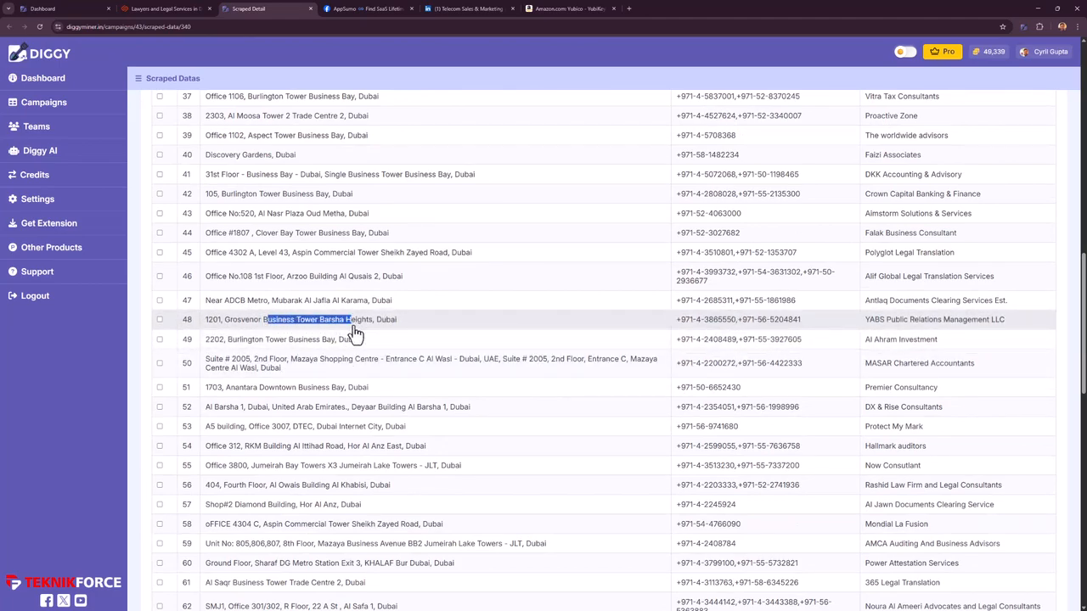
scroll(355, 378, "down", 4)
scroll(357, 388, "down", 5)
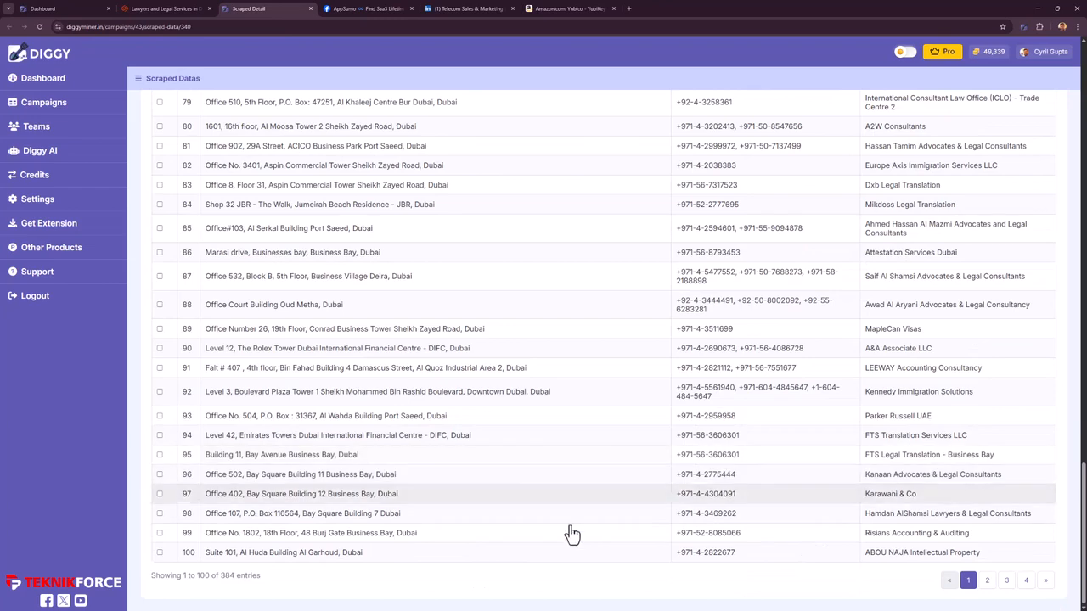
scroll(611, 417, "up", 20)
left_click(981, 176)
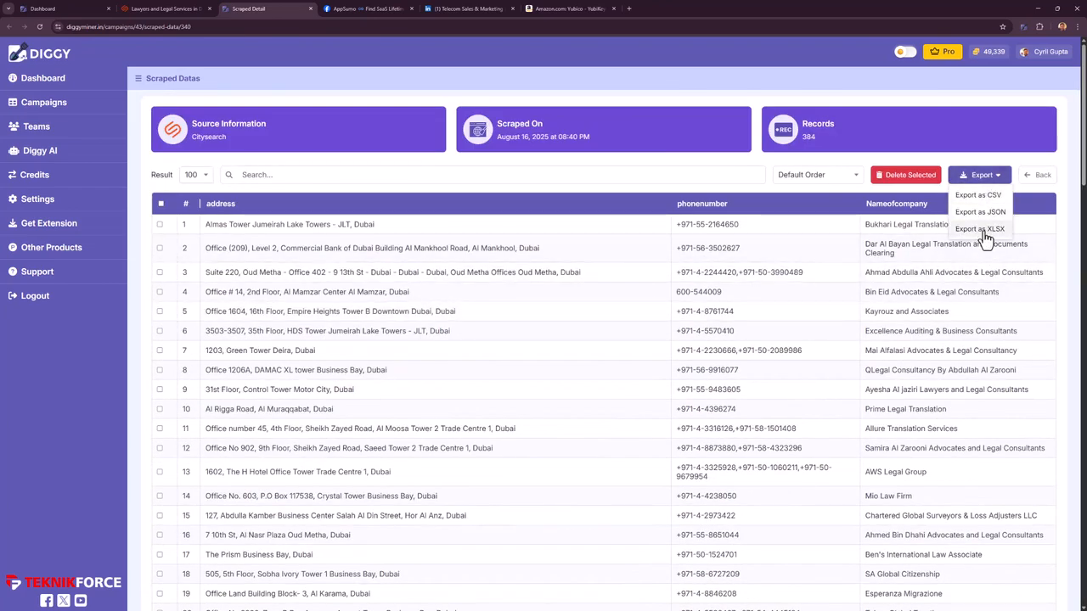
left_click(619, 346)
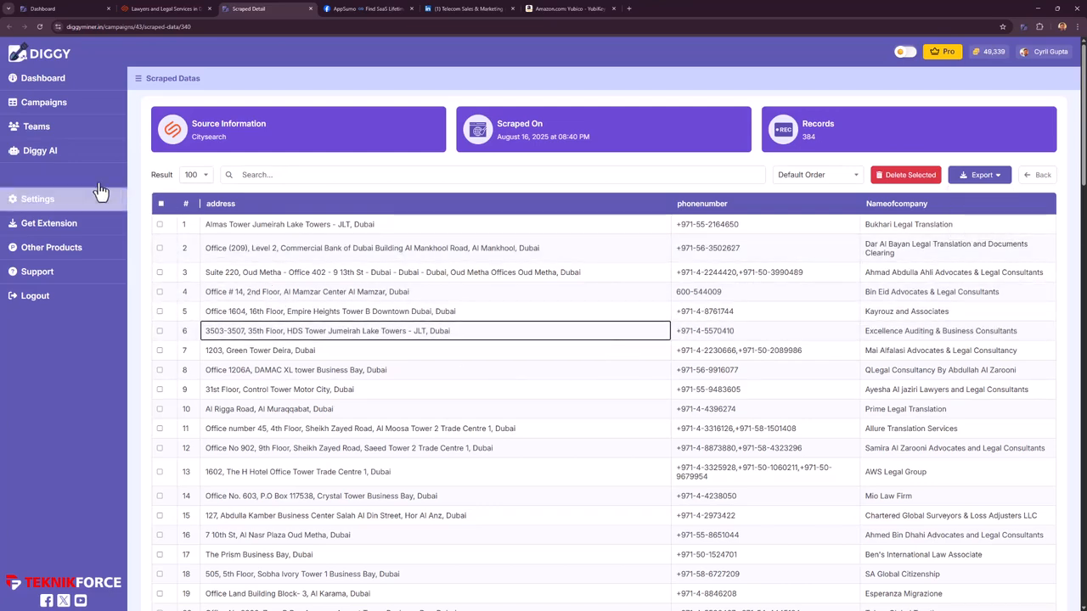
- Start a new Diggy AI chat on the Lawyers from Citysearch data
left_click(81, 159)
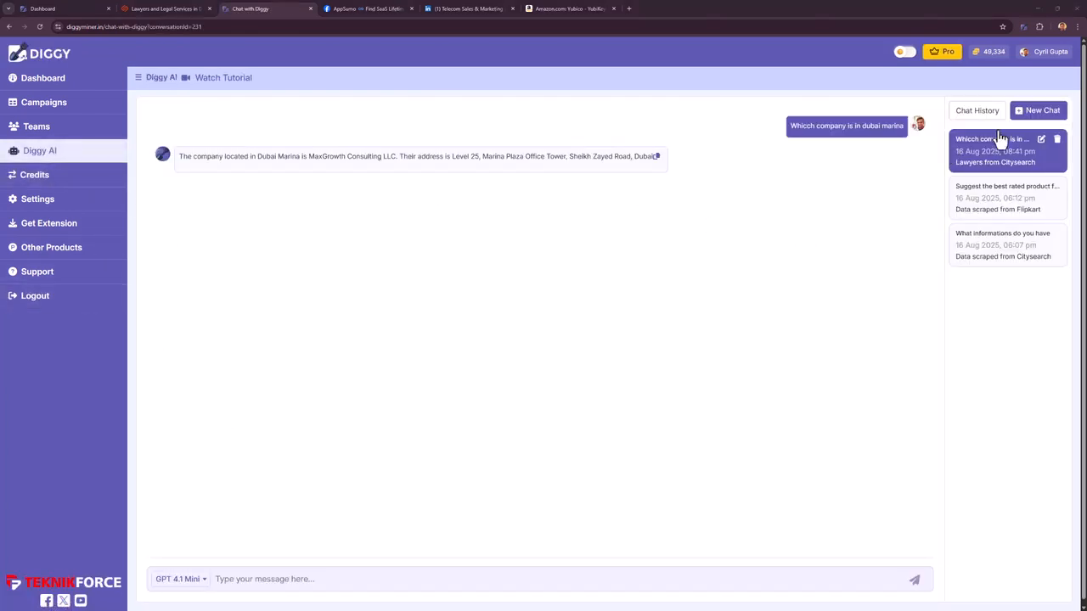
left_click(1026, 117)
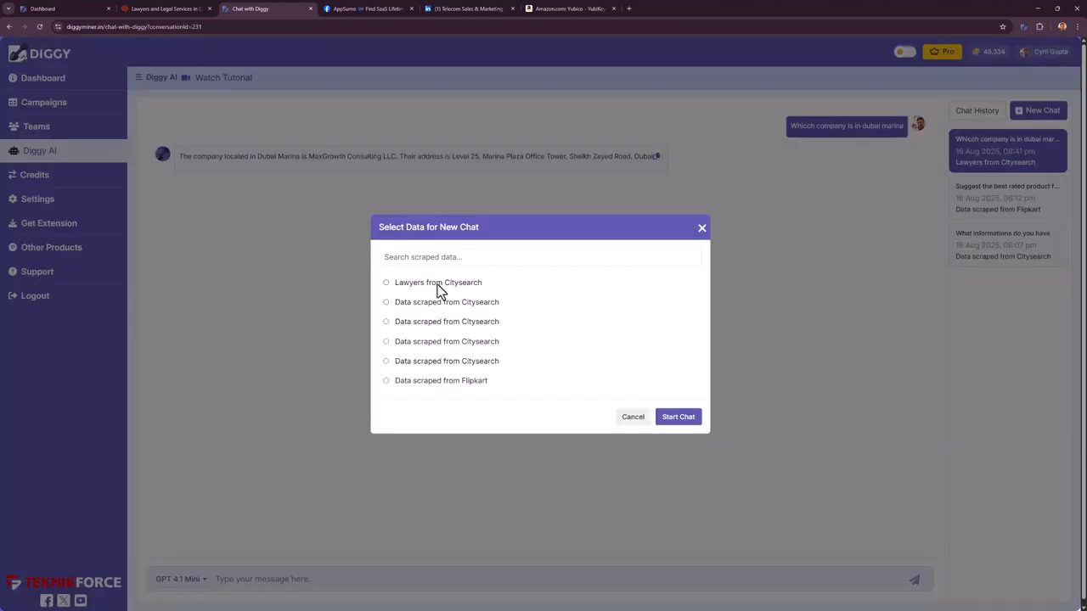
left_click(438, 285)
left_click(678, 418)
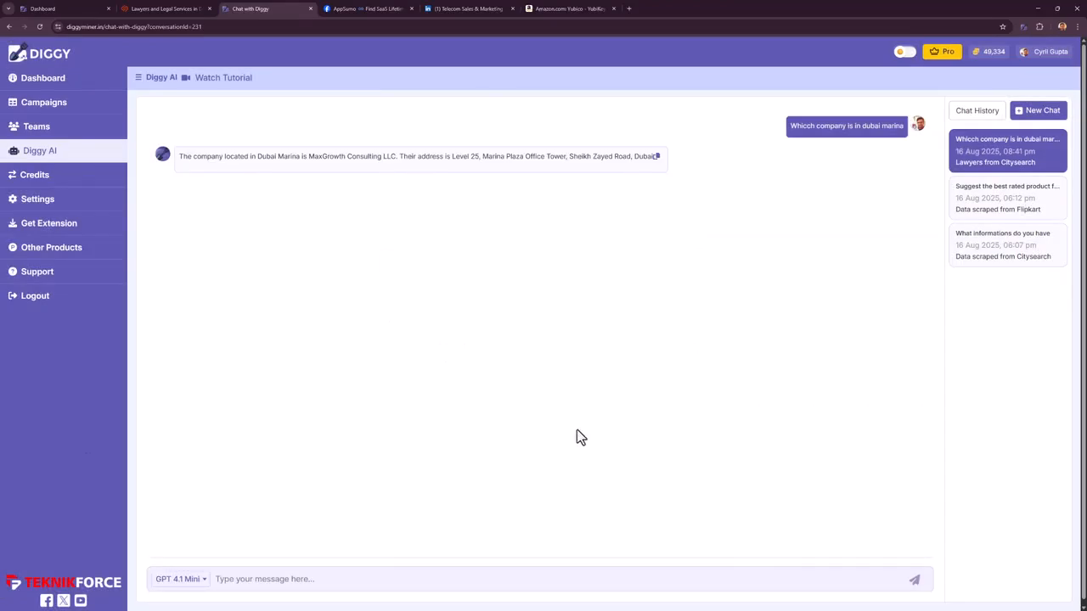
- Ask 'Which lawyer is in dubai marina' and highlight the first firm's address in the answer
left_click(433, 581)
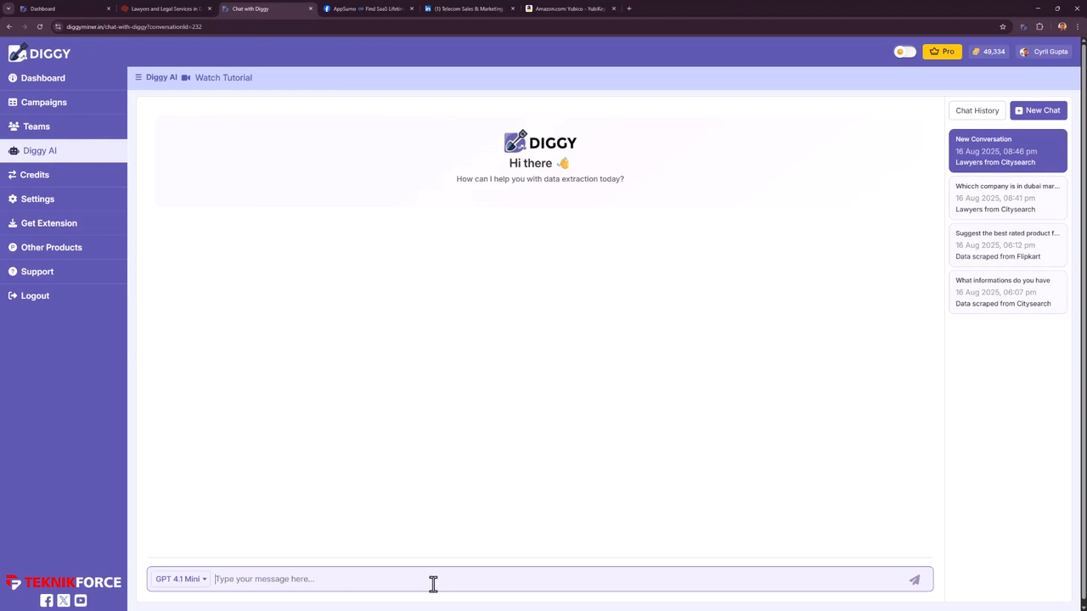
type("Which lawyer is in dubai marina")
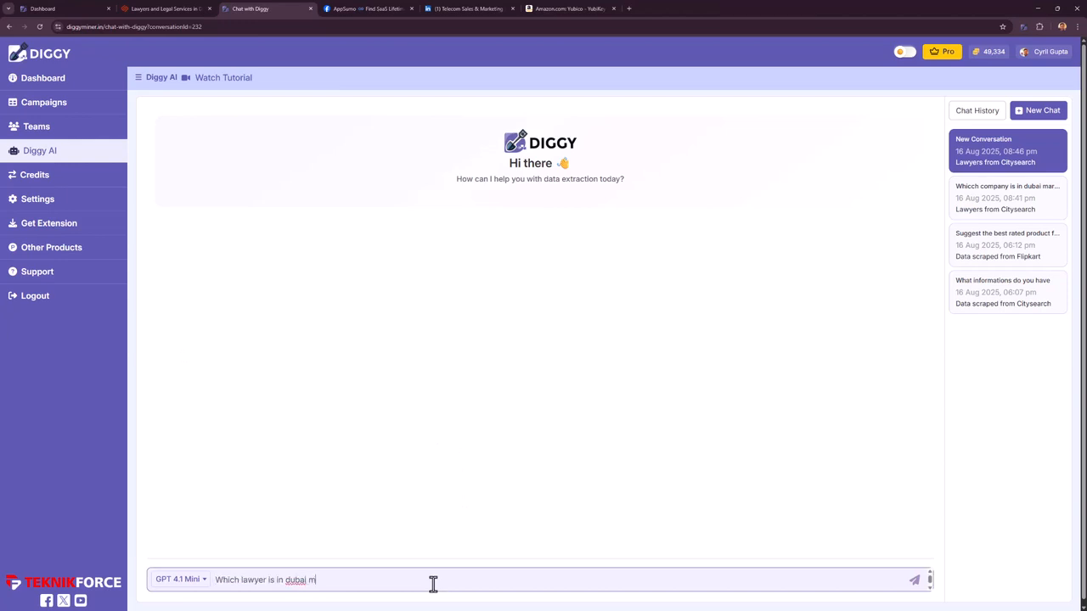
key("Return")
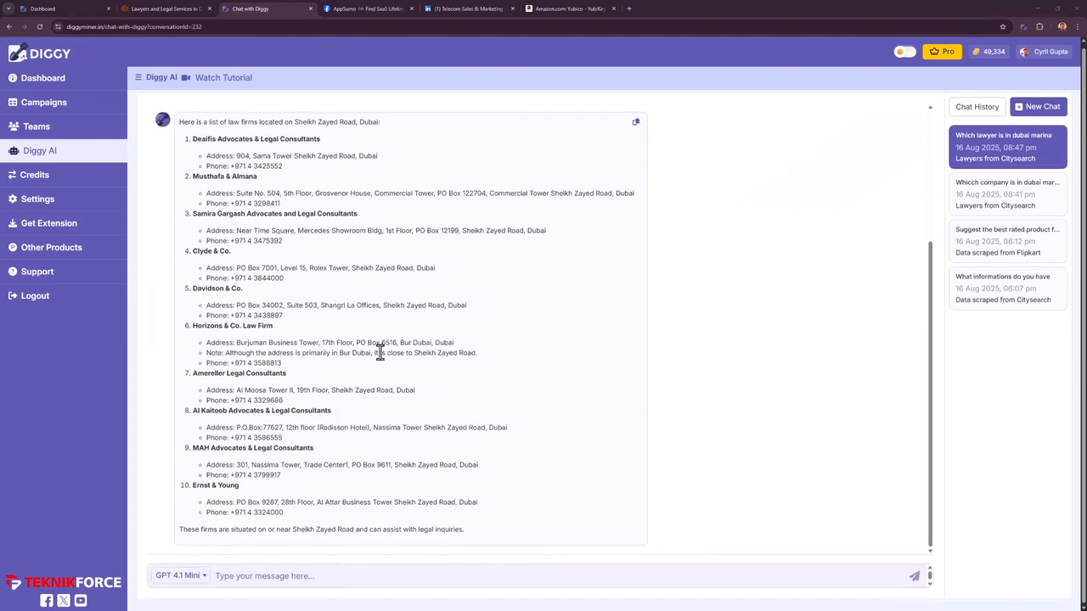
left_click_drag(245, 158, 348, 159)
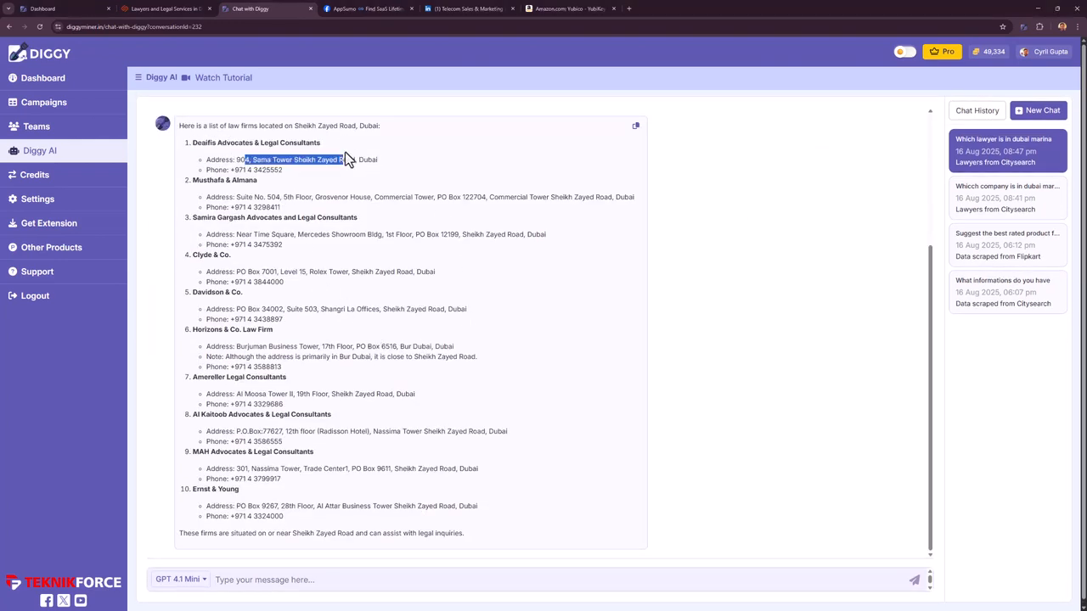
left_click(253, 170)
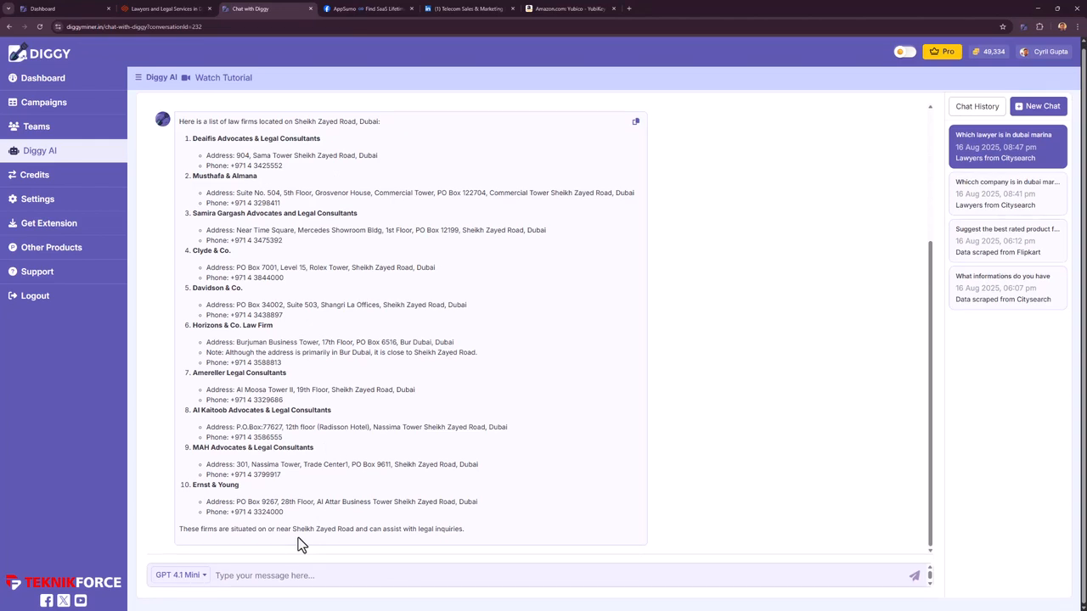
- Highlight the Arabic-named lawyers and the two likely women-led firms in the answers
left_click(287, 571)
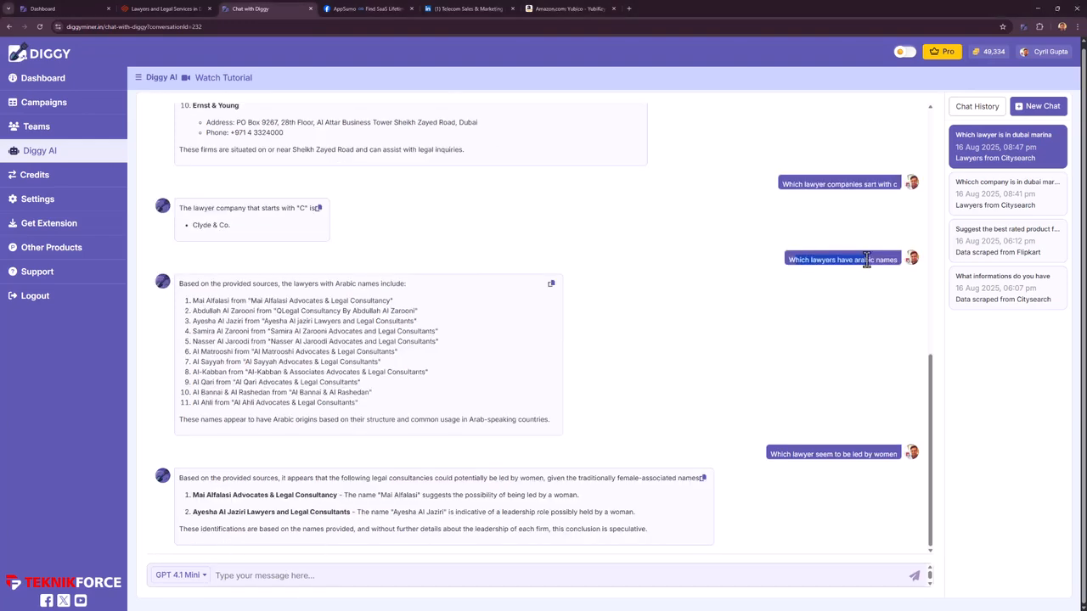
triple_click(869, 259)
left_click_drag(315, 303, 429, 412)
left_click(434, 415)
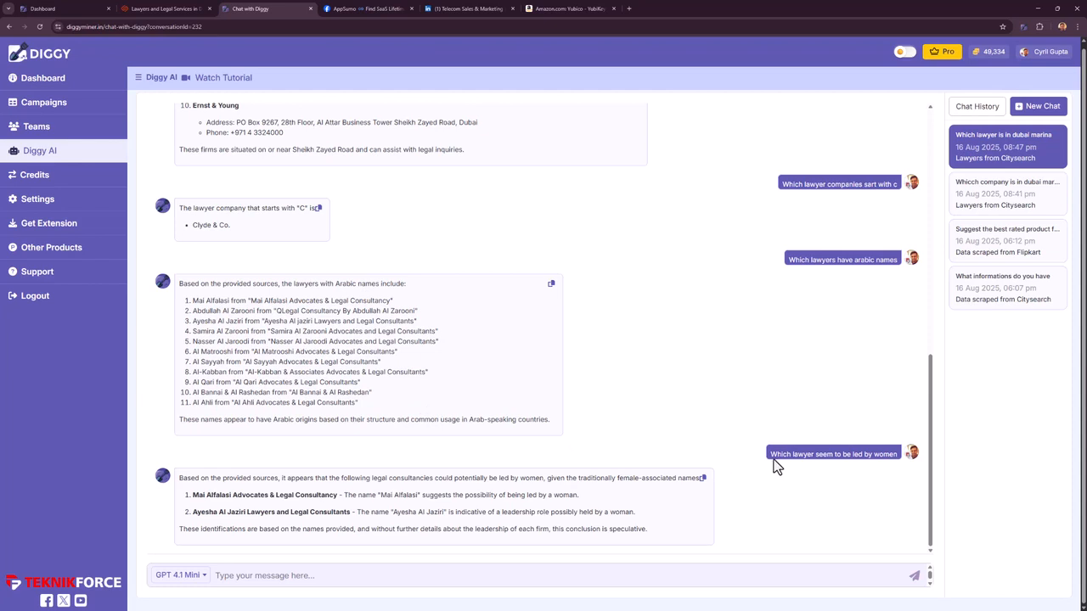
left_click_drag(770, 454, 846, 458)
left_click(872, 460)
left_click_drag(287, 494, 387, 512)
left_click(387, 512)
- Switch to the AppSumo lifetime-deals Facebook group and scroll through its discussion feed
key("ctrl+Tab")
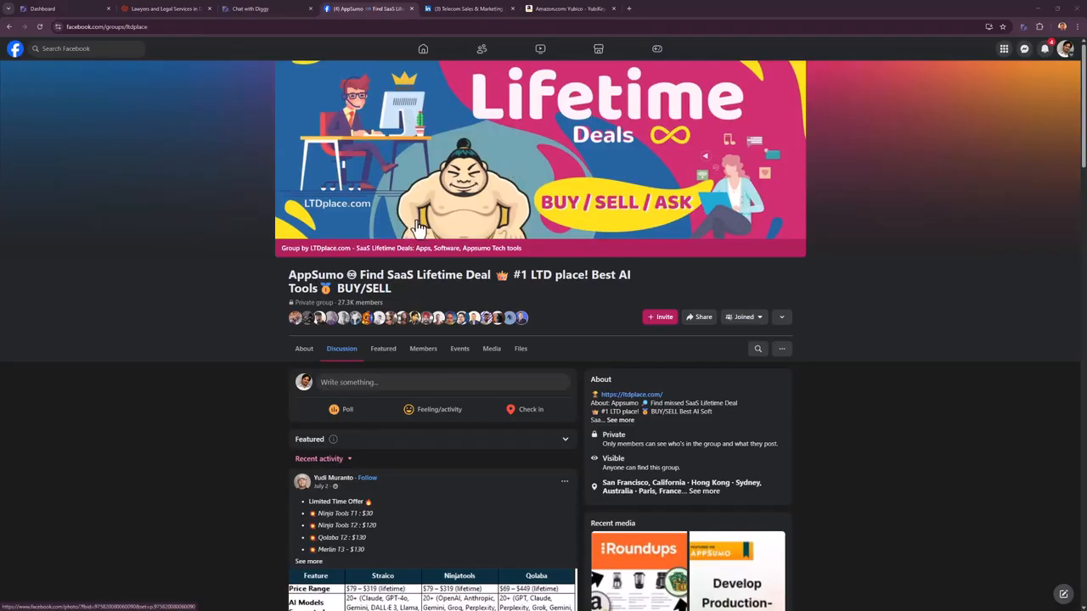
scroll(400, 347, "down", 1)
scroll(400, 347, "down", 10)
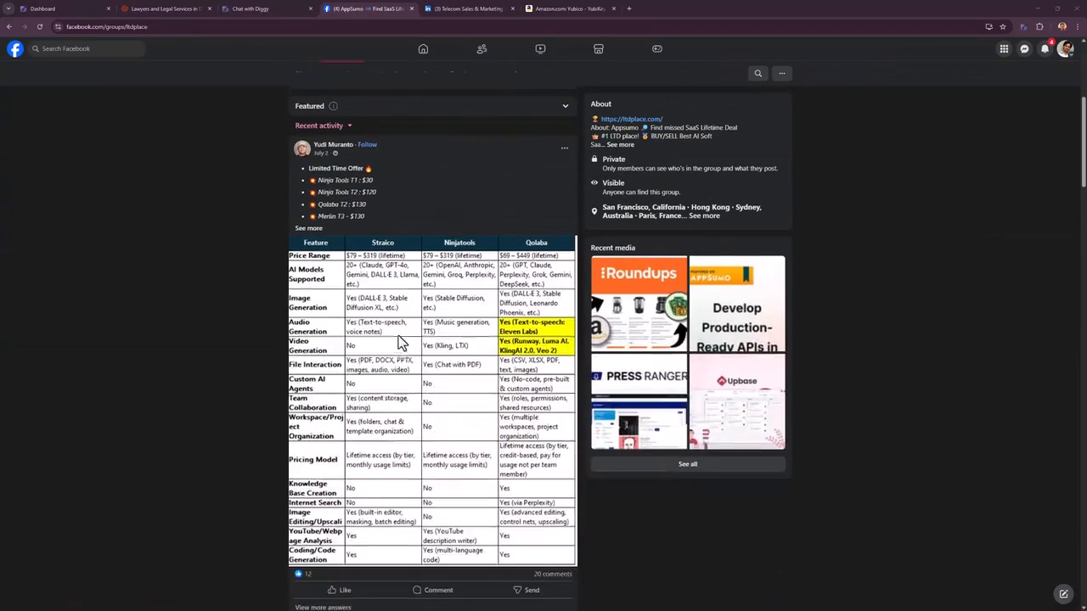
scroll(402, 443, "down", 10)
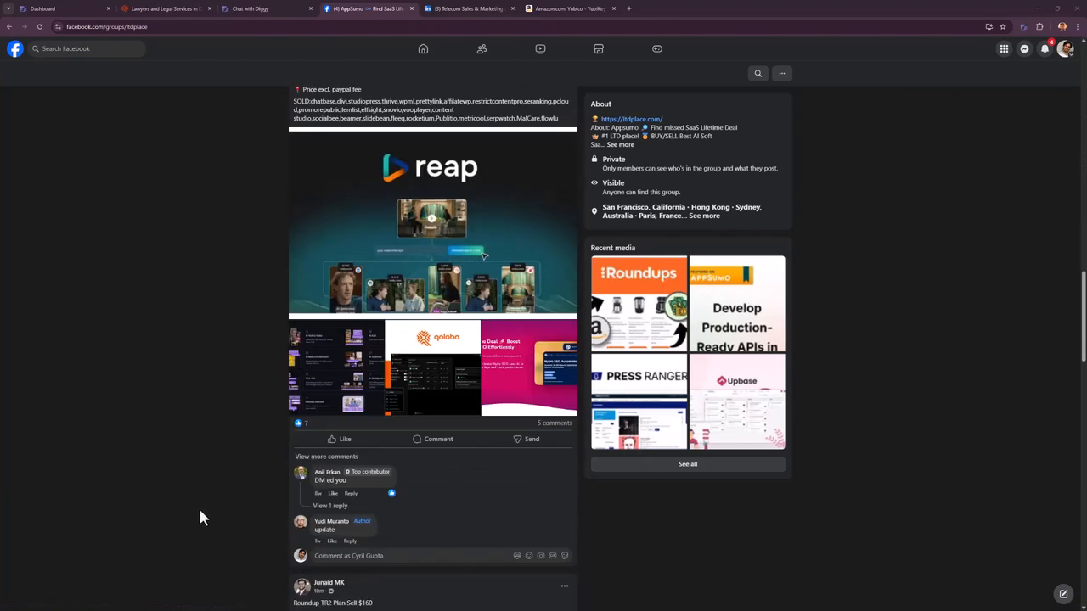
scroll(230, 381, "up", 20)
scroll(281, 347, "down", 3)
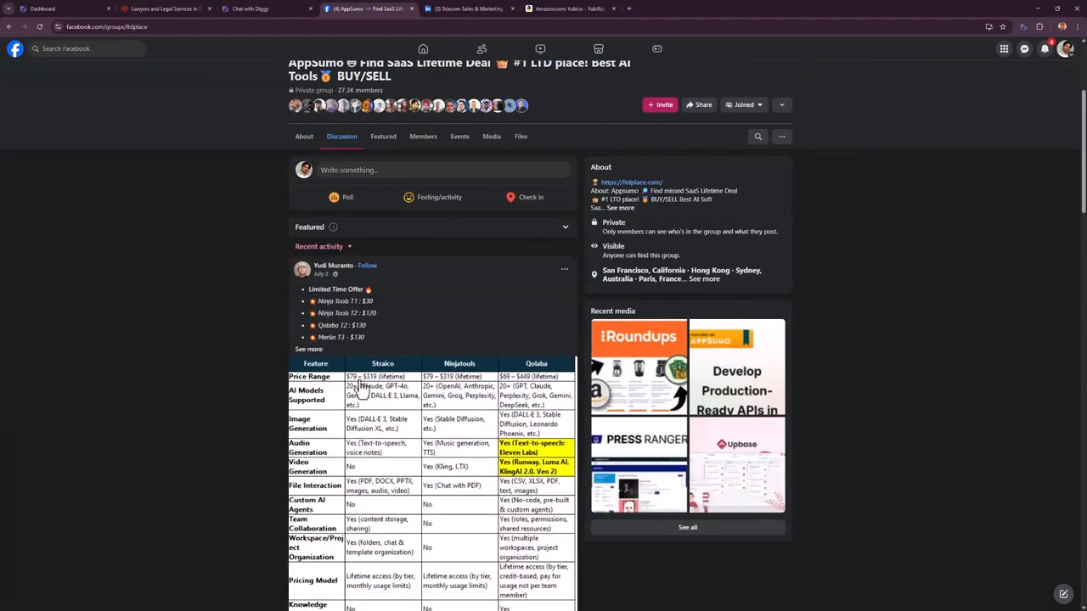
- Set Diggy's objective to Mine Products Information under the Facebook Lifetime Buyers campaign
left_click(1026, 27)
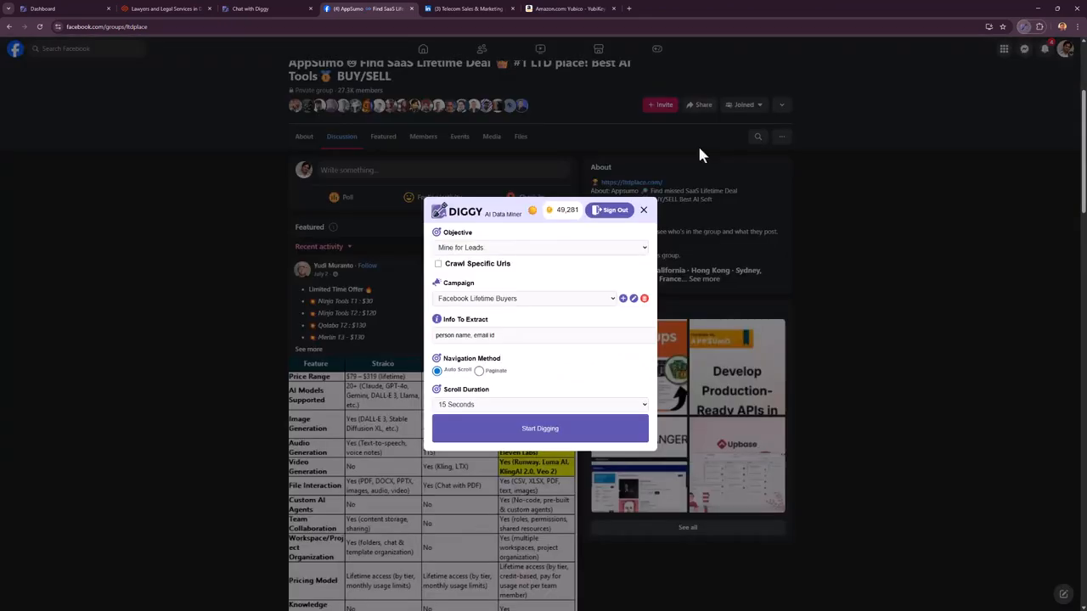
left_click(498, 250)
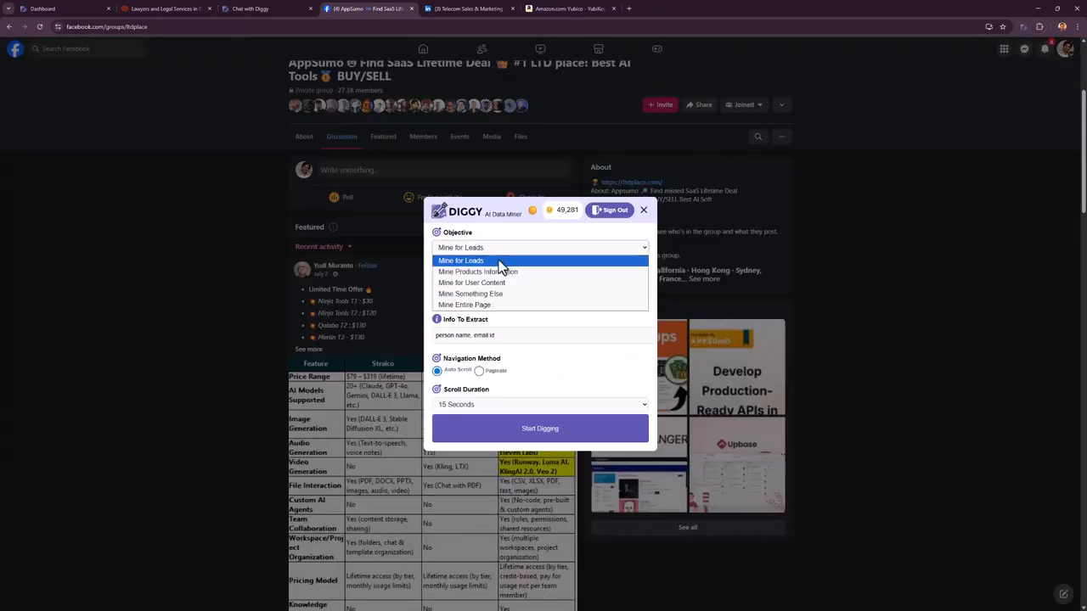
left_click(498, 272)
left_click(466, 310)
left_click(465, 308)
- Replace the extraction fields with 'Product names' and 'Price'
left_click_drag(529, 332, 337, 374)
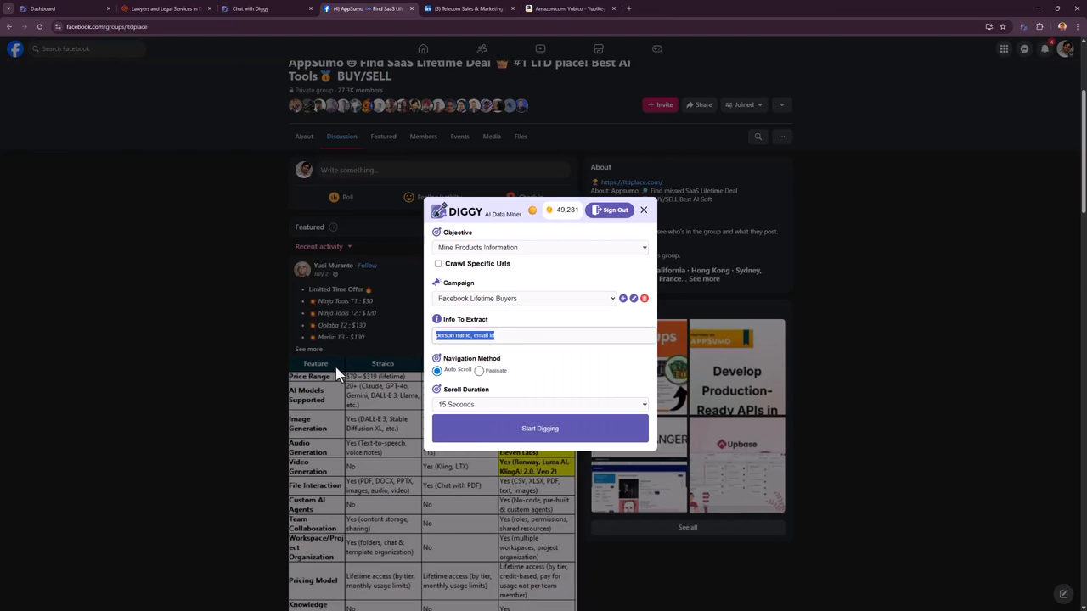
key("BackSpace")
type("Product names,")
type("Price")
scroll(365, 435, "down", 10)
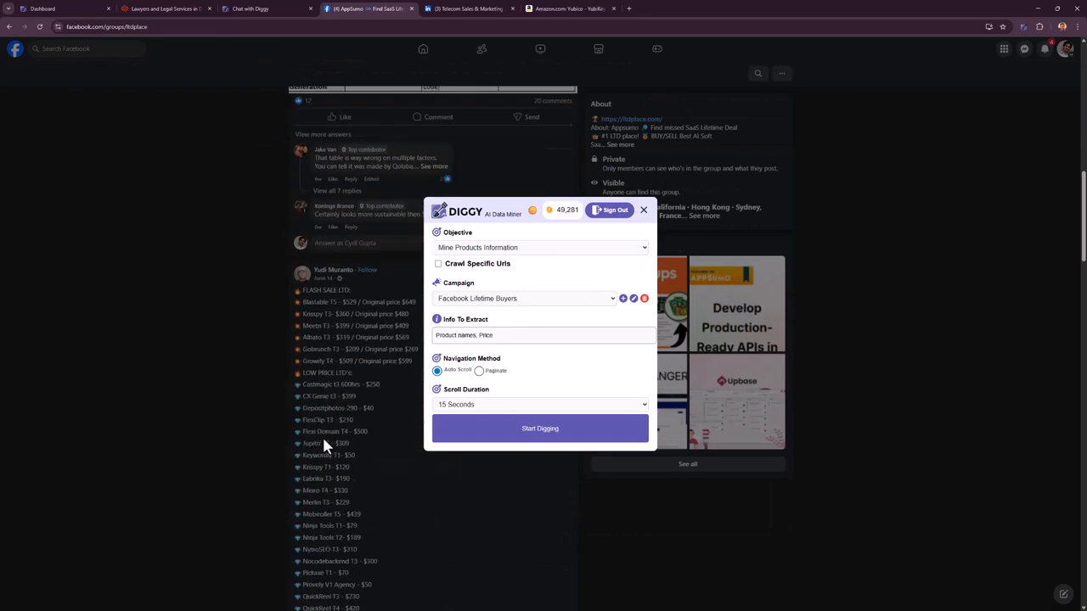
scroll(313, 431, "down", 15)
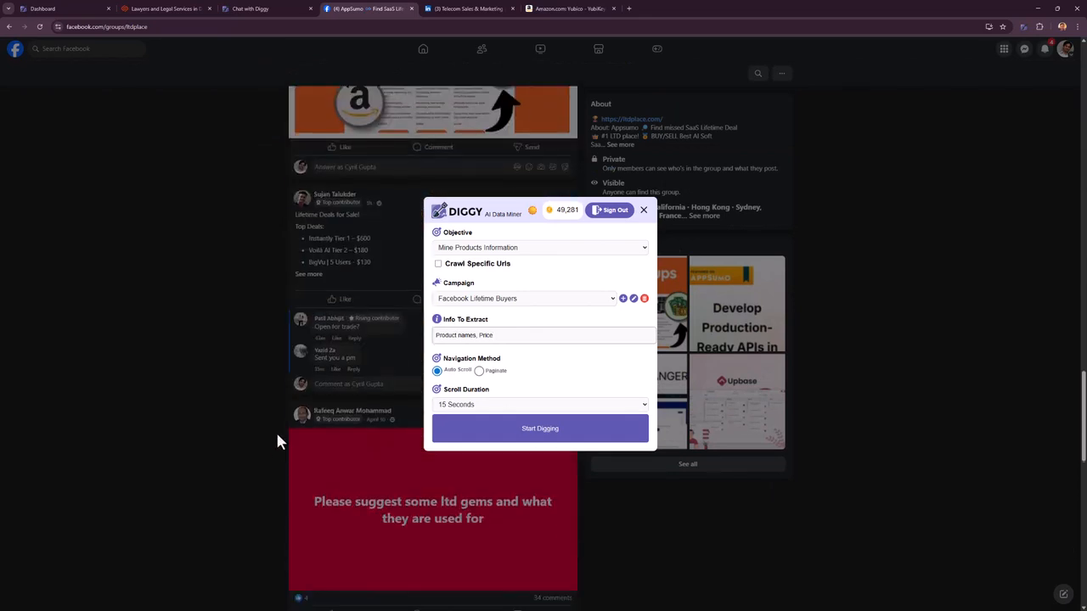
scroll(281, 432, "up", 10)
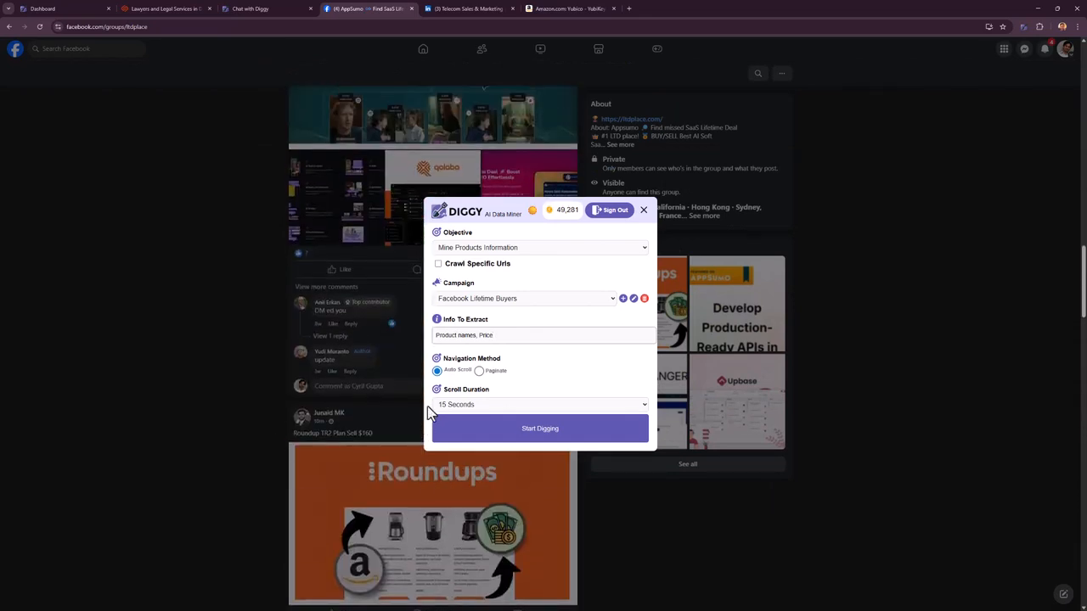
- Dig with a 30 Seconds scroll duration and view the 9 scraped product records
left_click(461, 406)
left_click(466, 427)
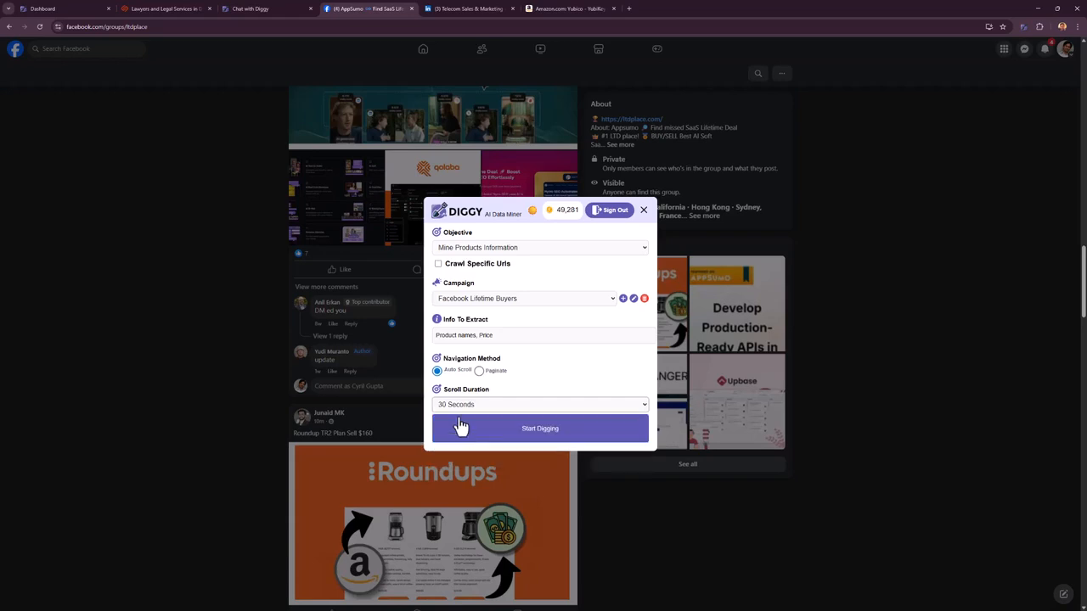
left_click(513, 432)
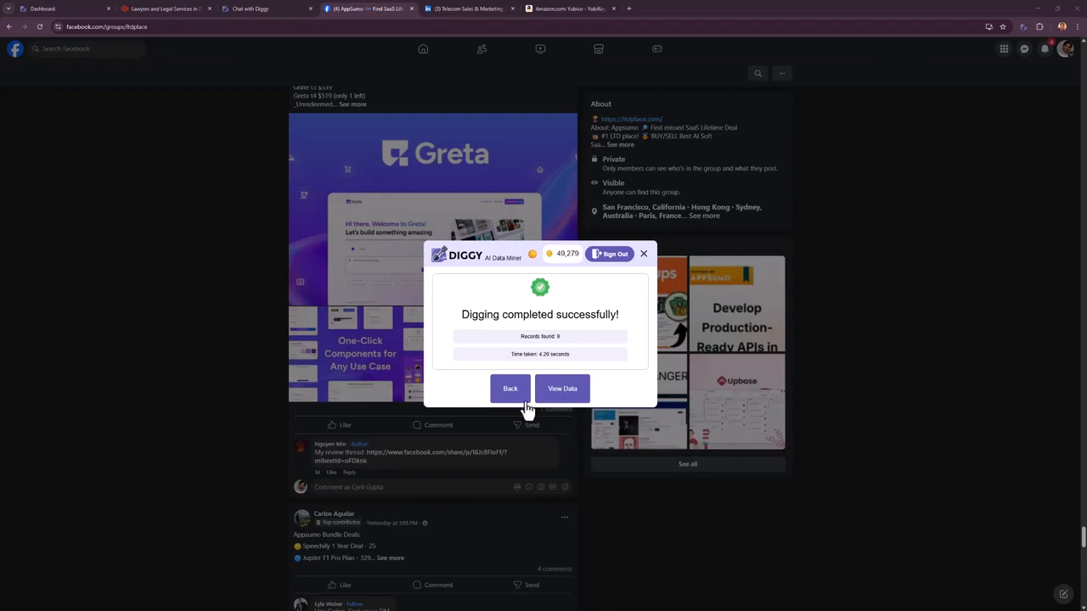
left_click(554, 396)
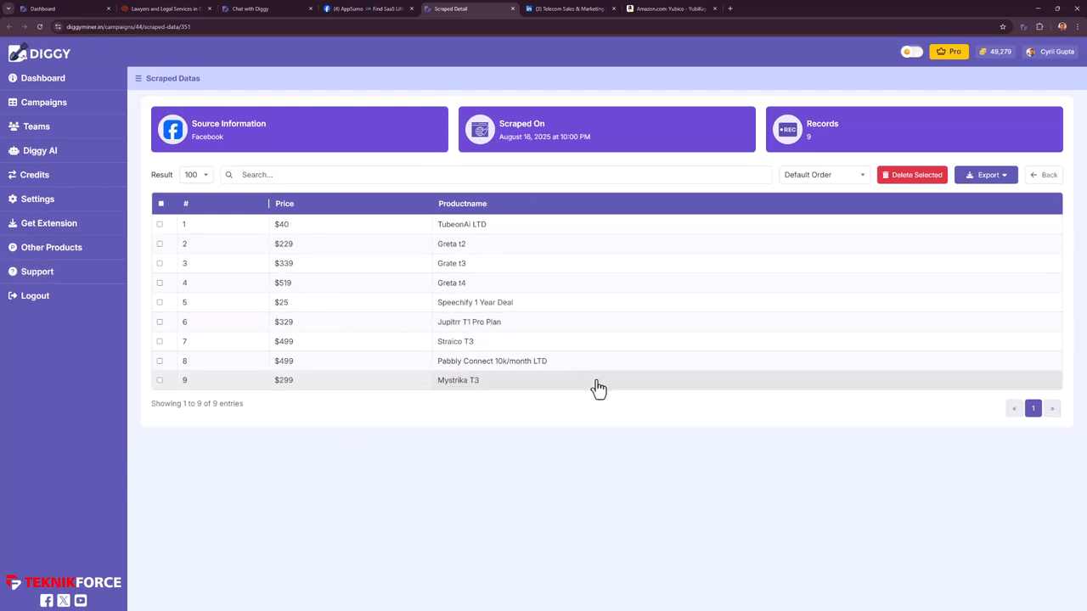
- Switch to the LinkedIn Telecom Sales & Marketing group tab and scroll its page
left_click(594, 14)
scroll(527, 255, "down", 5)
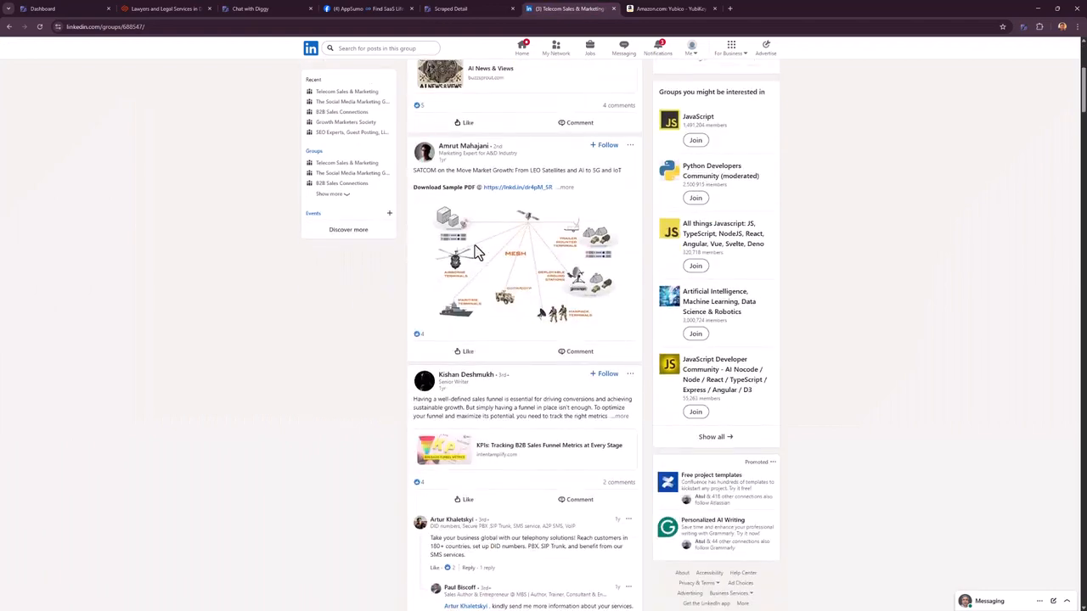
scroll(569, 302, "down", 3)
scroll(589, 315, "up", 8)
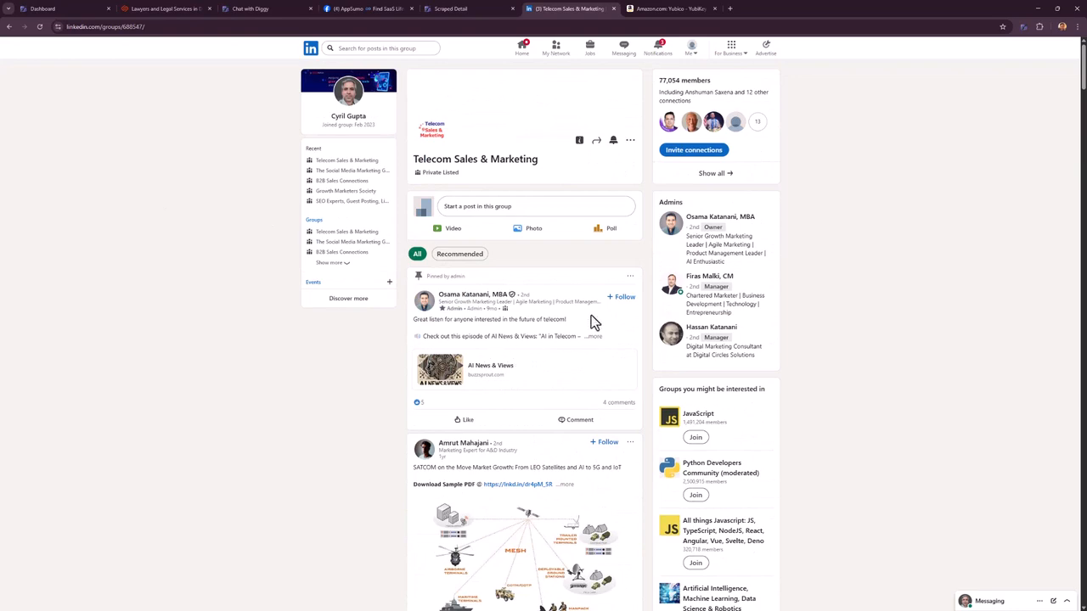
- Open Diggy with campaign Linkedin Telecom People and objective Mine for Leads
left_click(1024, 28)
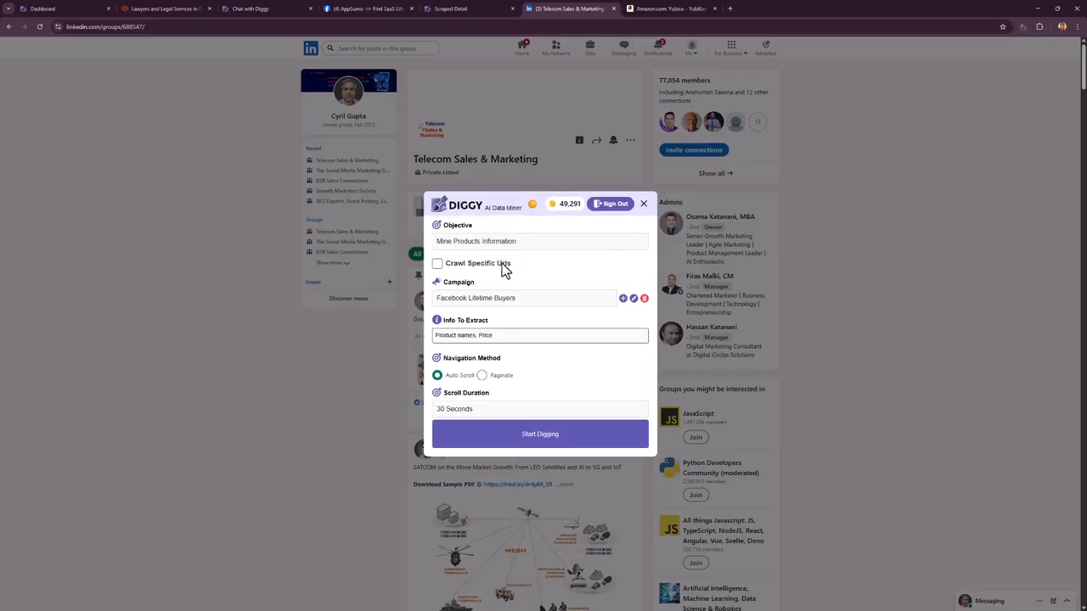
left_click(502, 300)
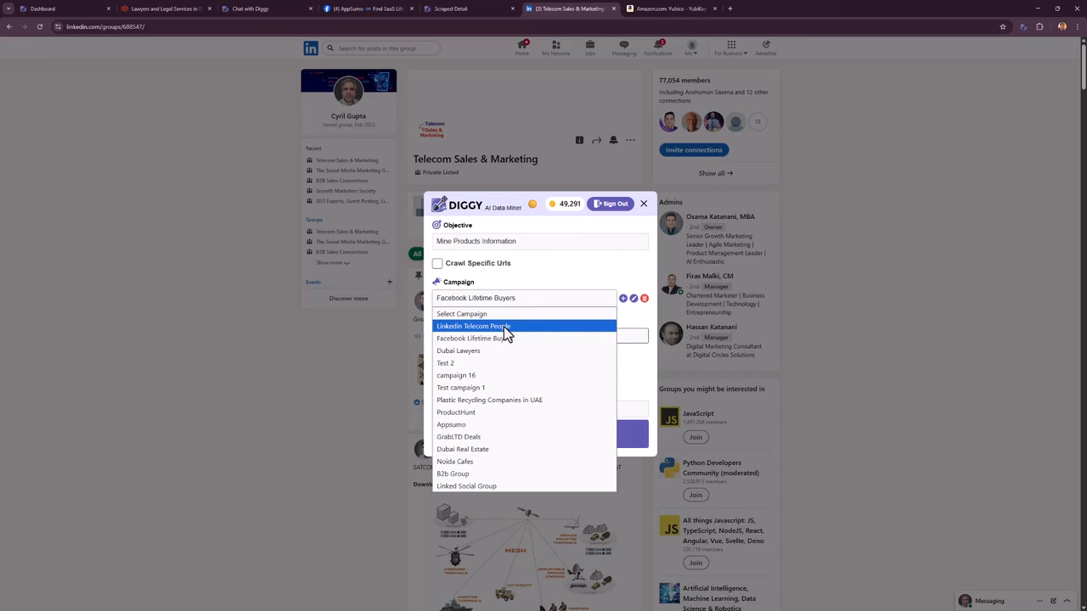
left_click(505, 326)
left_click(495, 244)
left_click(495, 254)
- Set the info to extract to 'phone number, name'
left_click(501, 336)
key("ctrl+a")
type("name")
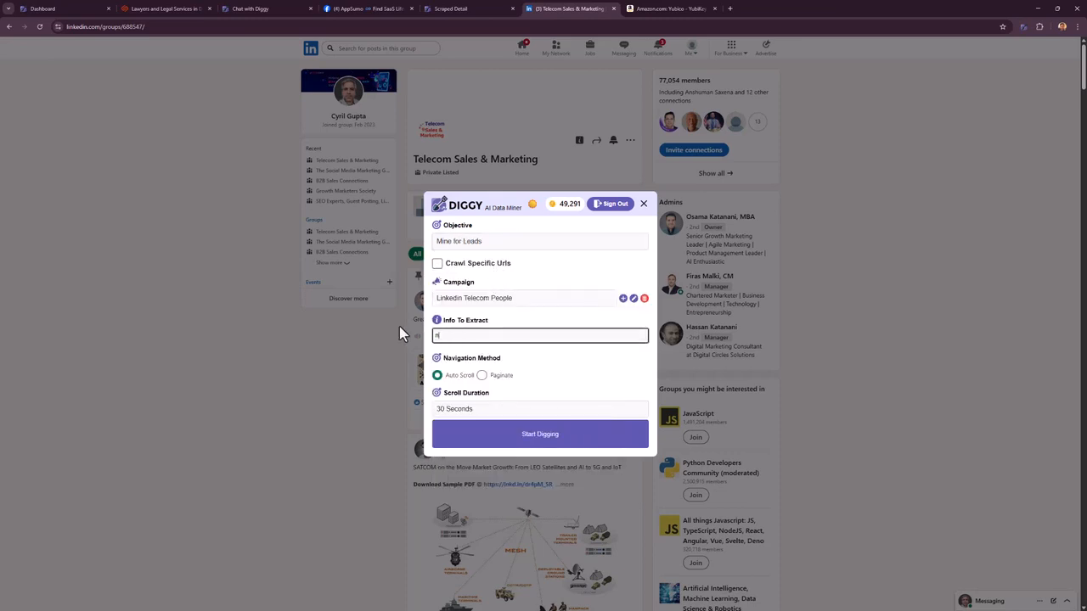
key("ctrl+BackSpace")
type("phone number, name")
- Dig with a 45 Seconds scroll duration, view the single scraped lead, then close the results
left_click(565, 415)
left_click(570, 448)
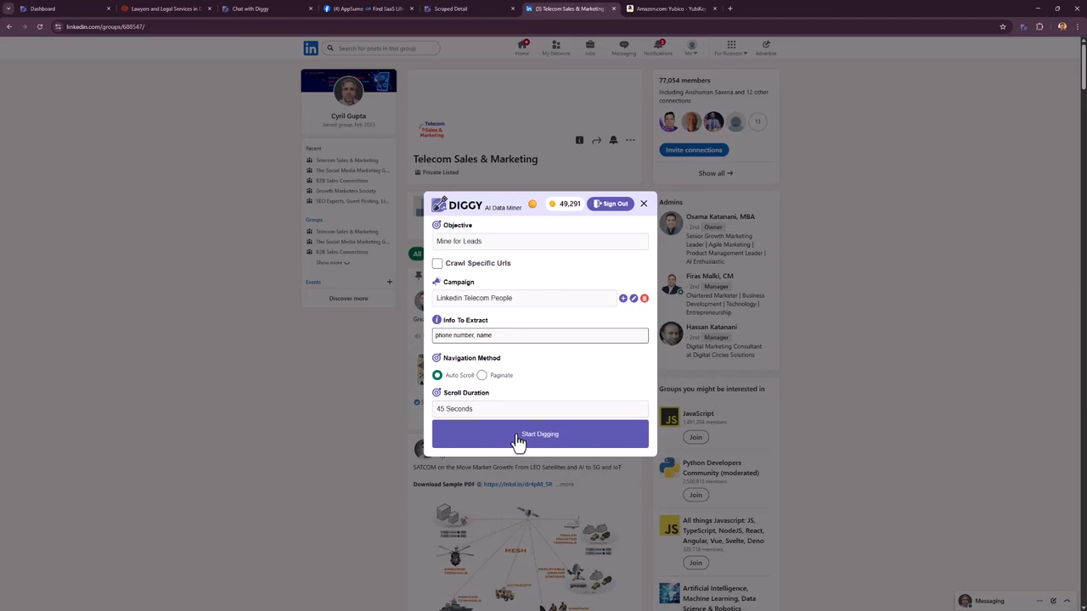
left_click(520, 444)
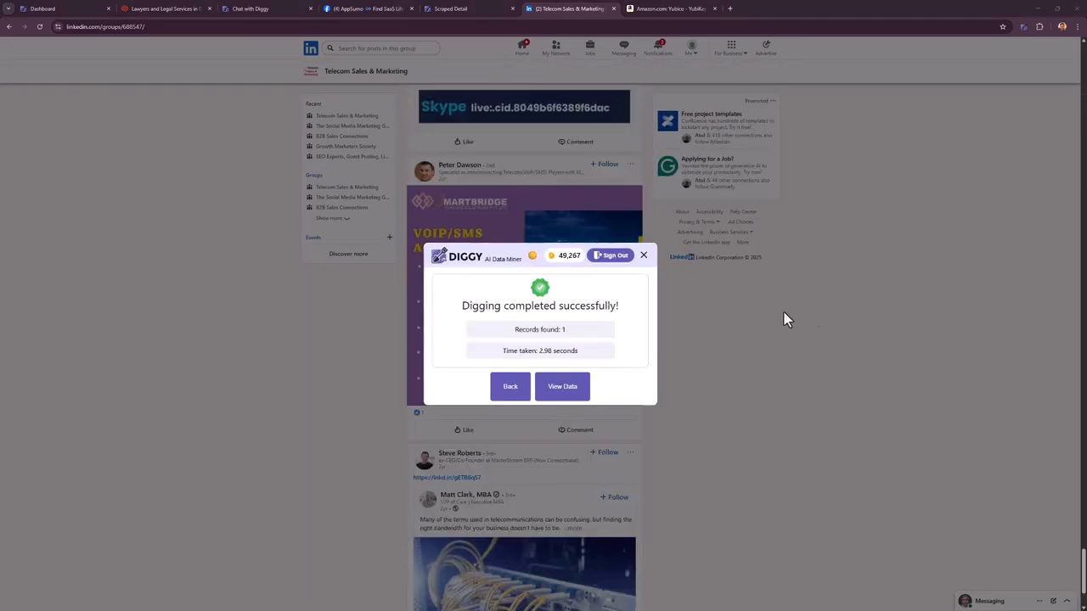
left_click(560, 391)
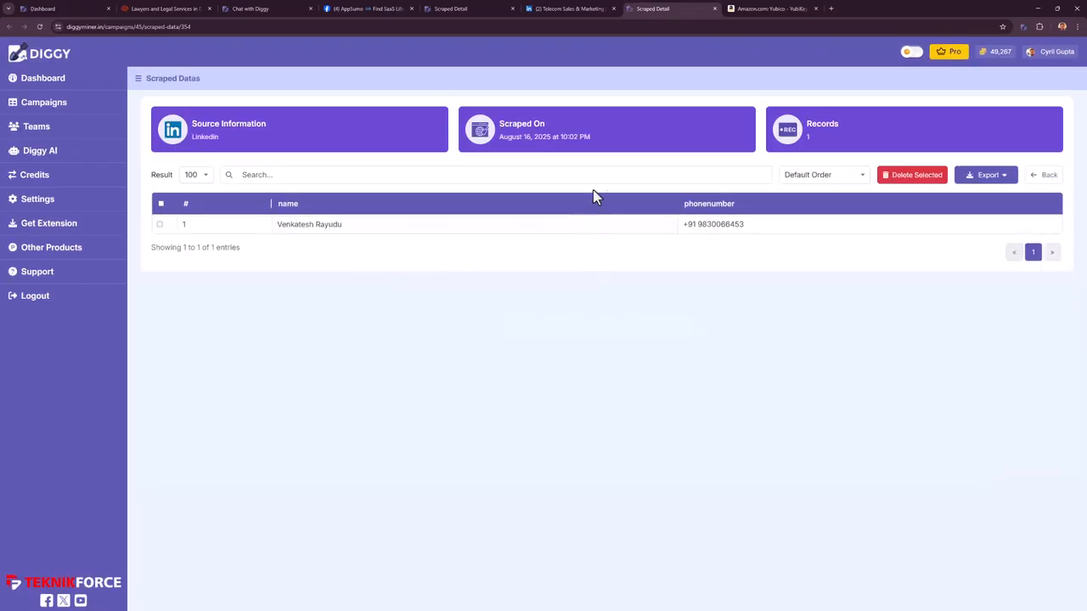
middle_click(649, 13)
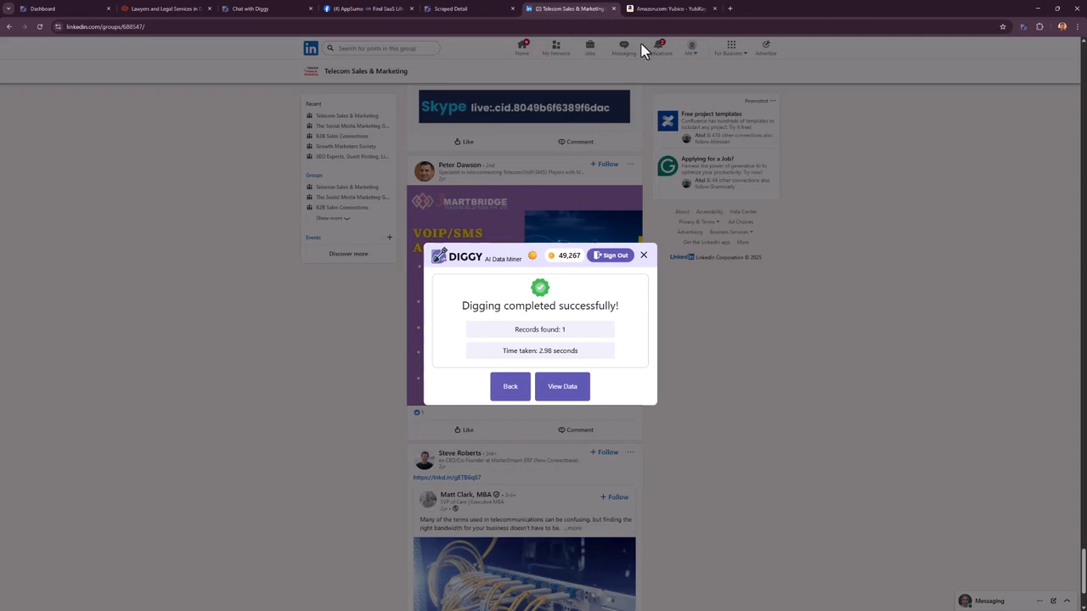
- Switch to the Amazon YubiKey 5C NFC product page and scroll down to its customer reviews
left_click(696, 9)
scroll(509, 280, "down", 10)
scroll(543, 293, "down", 20)
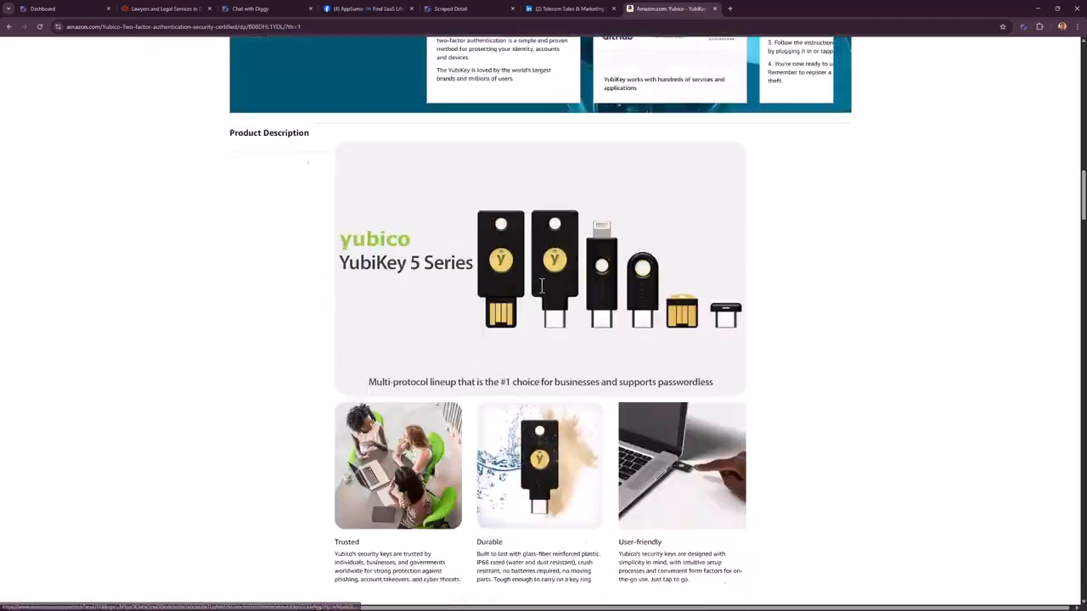
scroll(553, 296, "down", 10)
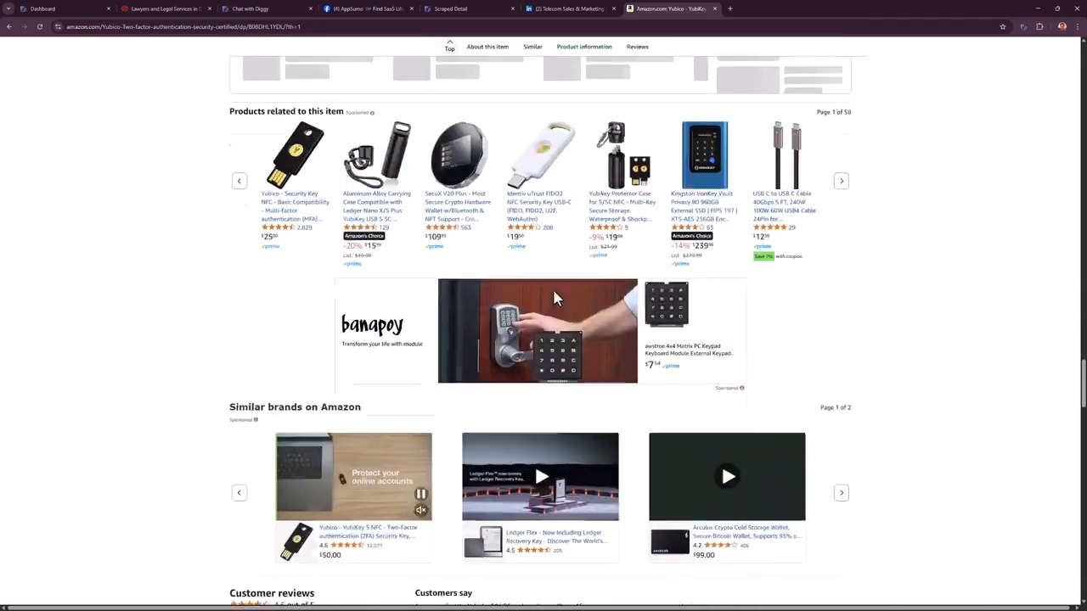
scroll(588, 308, "up", 10)
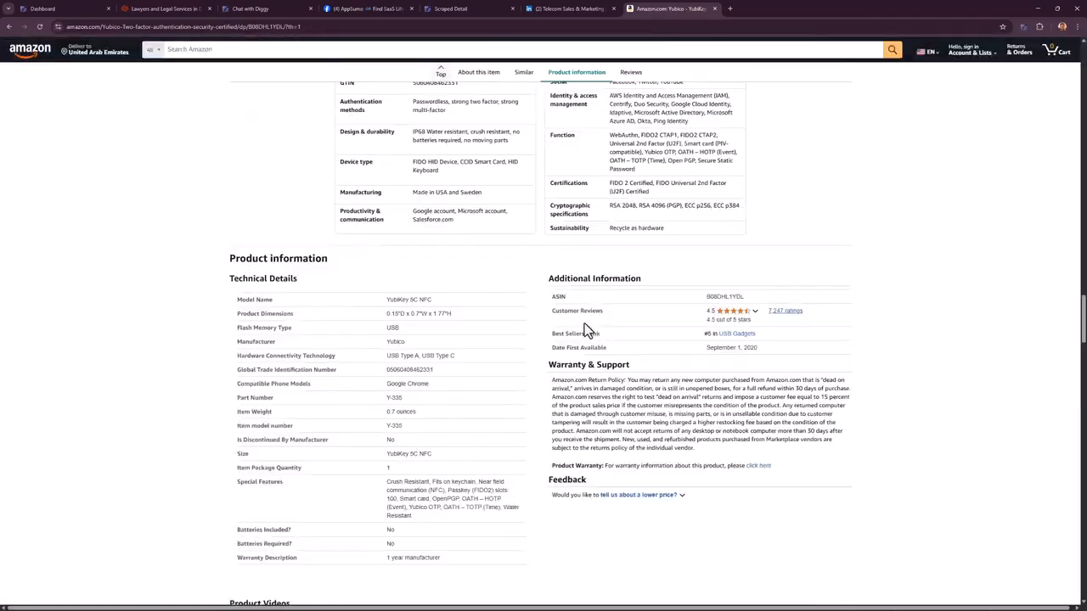
scroll(584, 327, "down", 10)
scroll(584, 324, "down", 15)
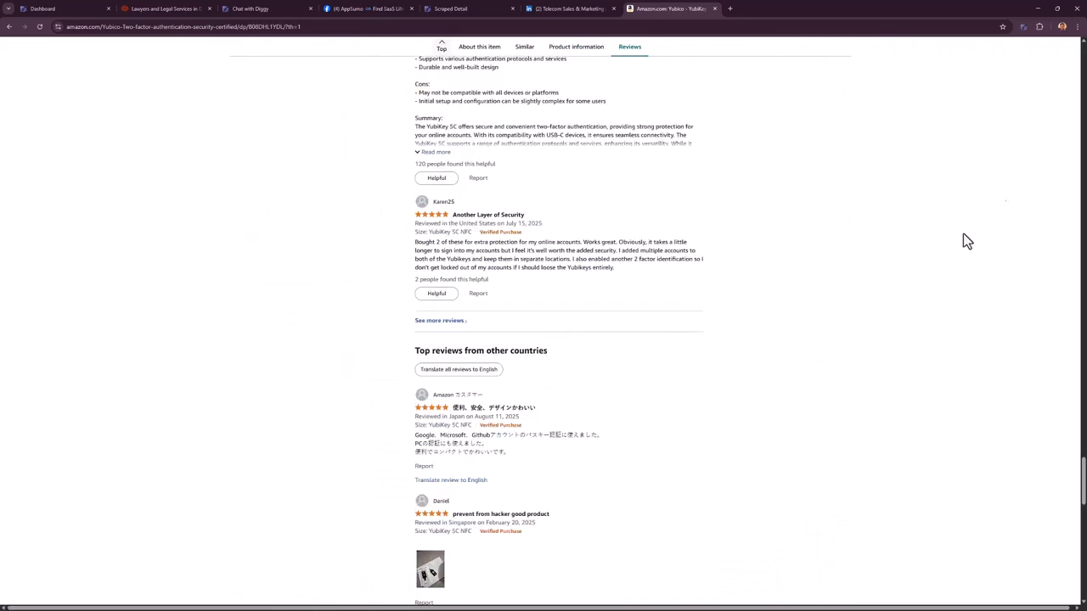
- In Diggy, set the objective to Mine Products Information and add an 'Amazon Product Reviews' campaign
left_click(1023, 27)
left_click(488, 241)
left_click(493, 276)
left_click(485, 296)
left_click(590, 294)
left_click(627, 298)
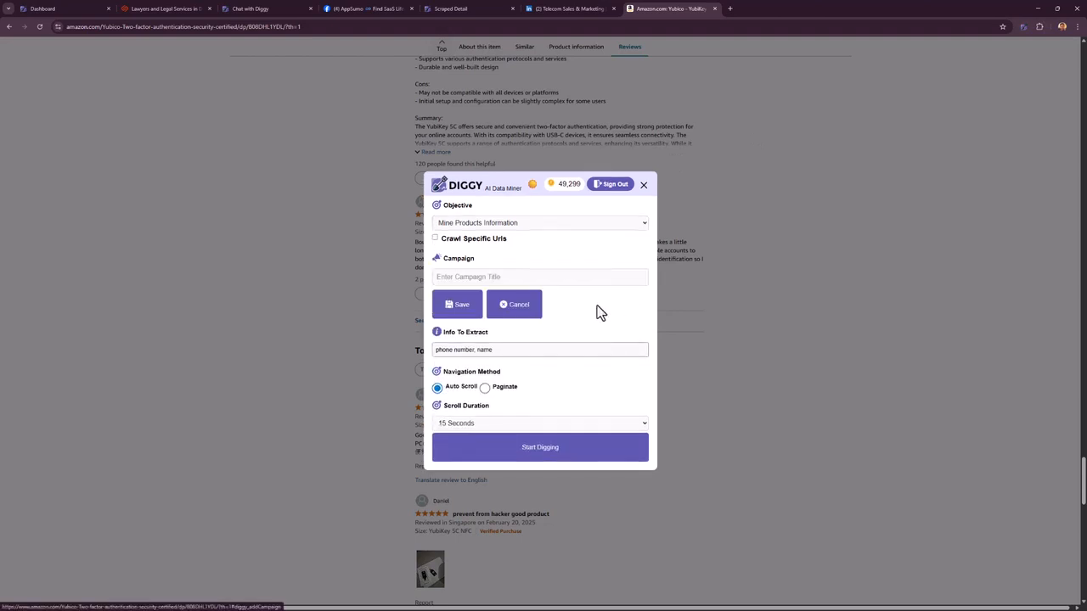
left_click(492, 274)
type("Amazon Product Reviews")
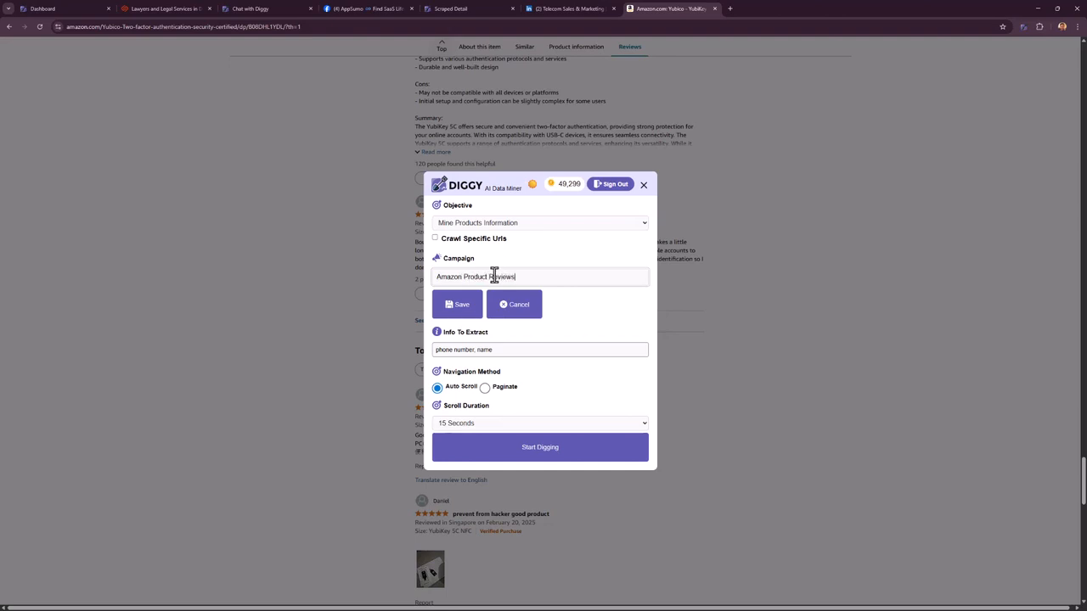
left_click(452, 304)
- Set extraction fields to reviewer name and review, 30-second scroll duration, then mine and view the reviews
left_click_drag(507, 345, 413, 352)
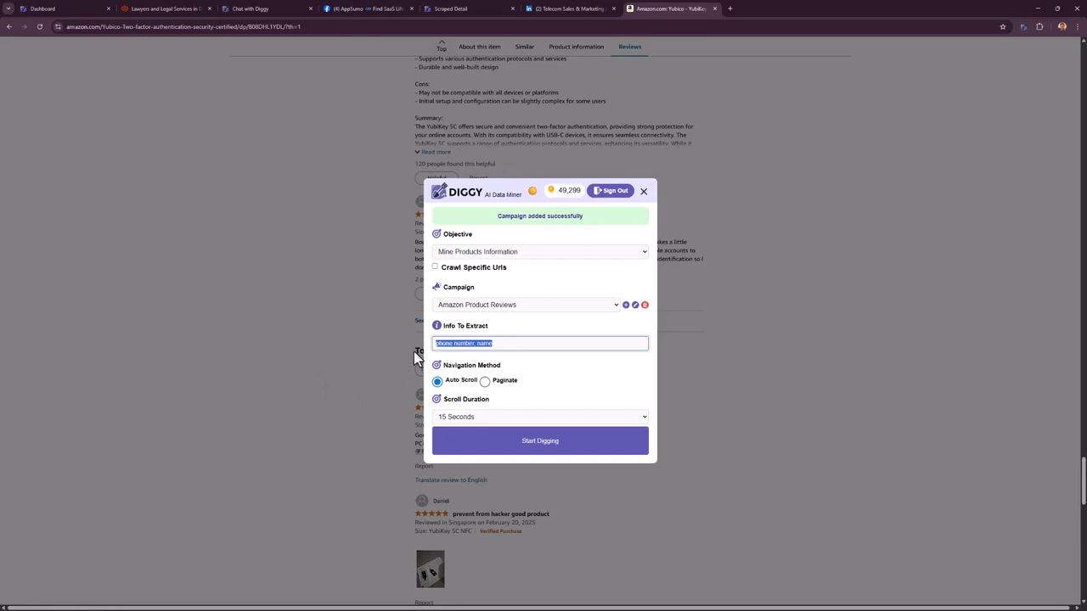
type("Name of reviewe")
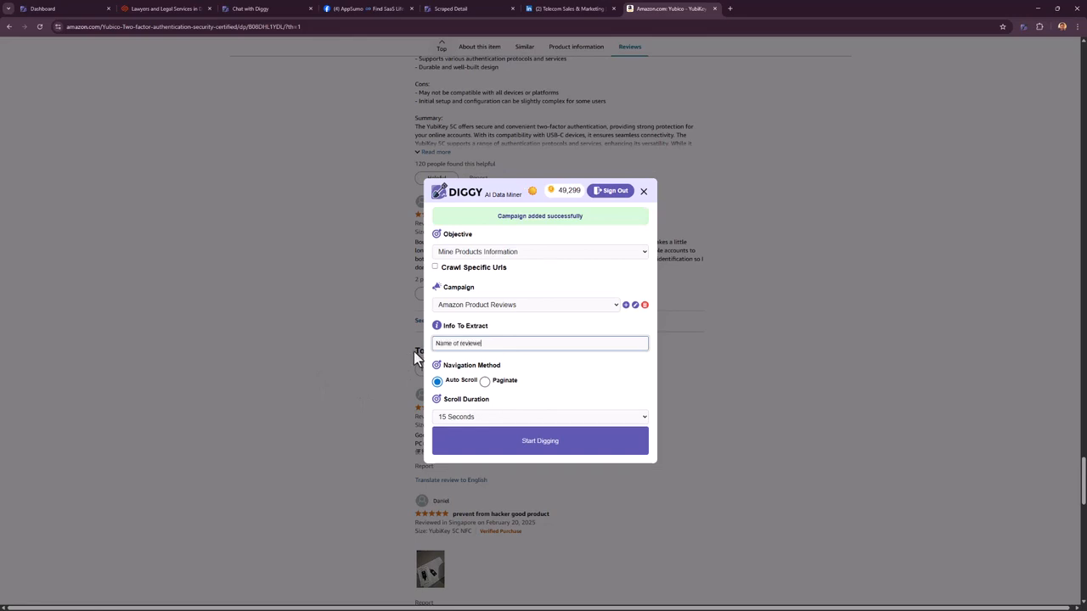
type("r, ervi")
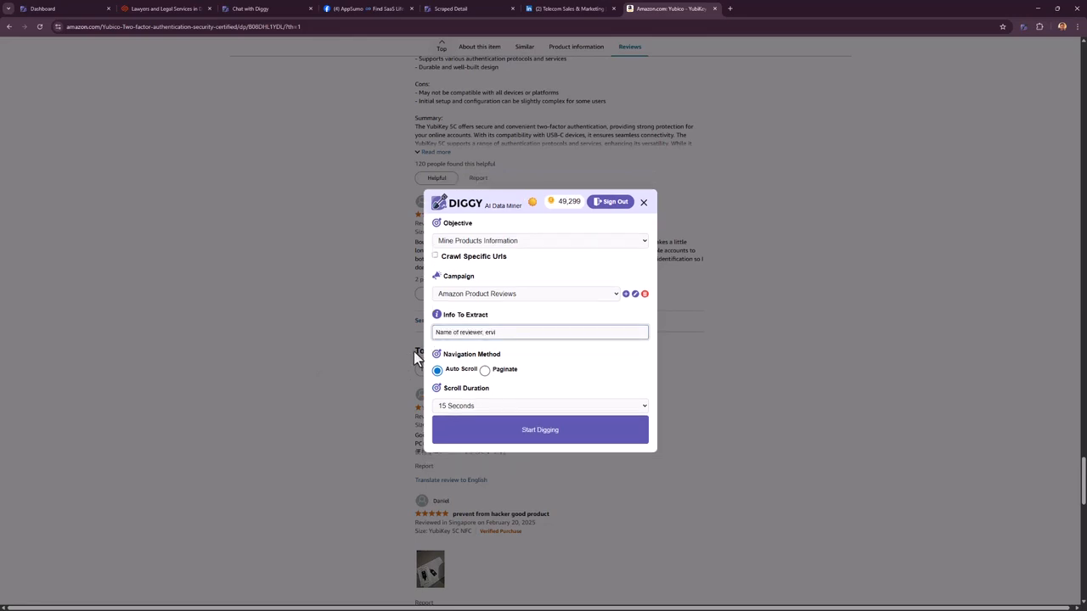
key("BackSpace")
key("BackSpace")
key("BackSpace")
key("BackSpace")
type("review")
middle_click(804, 511)
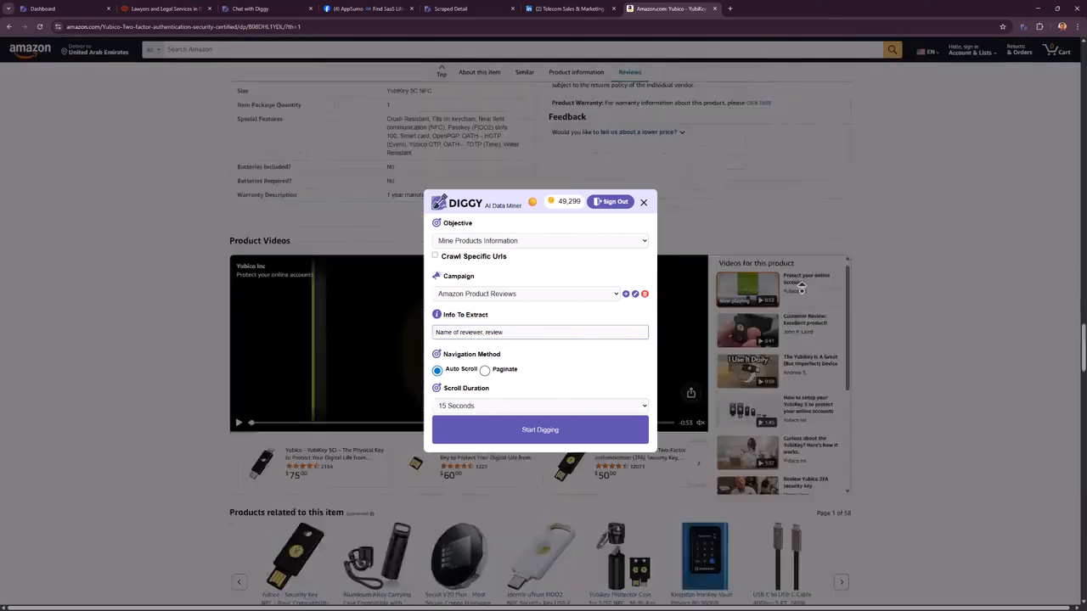
left_click(529, 405)
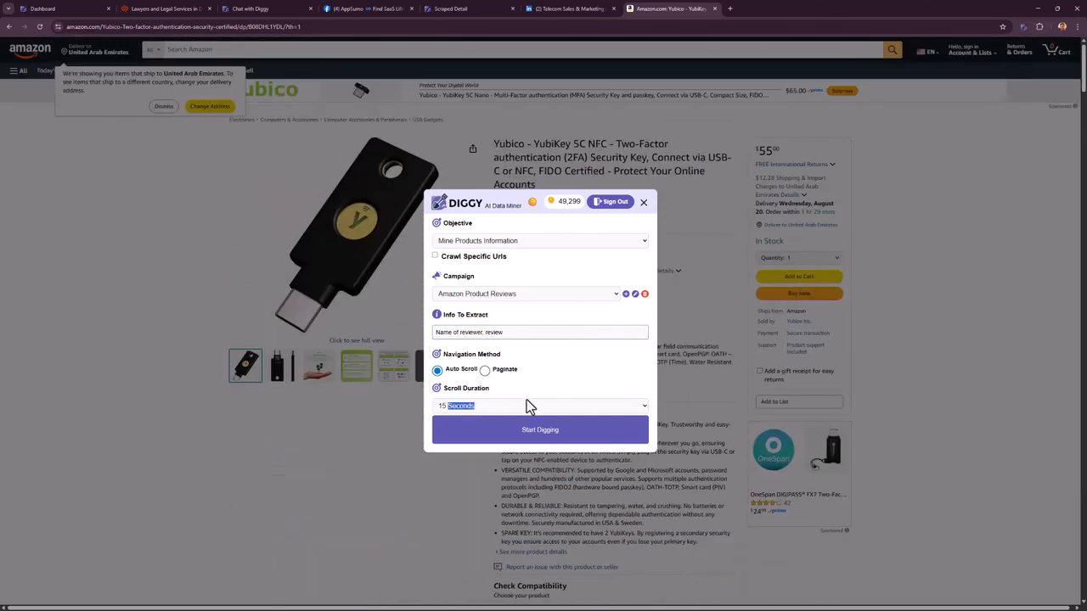
left_click(509, 429)
left_click(496, 439)
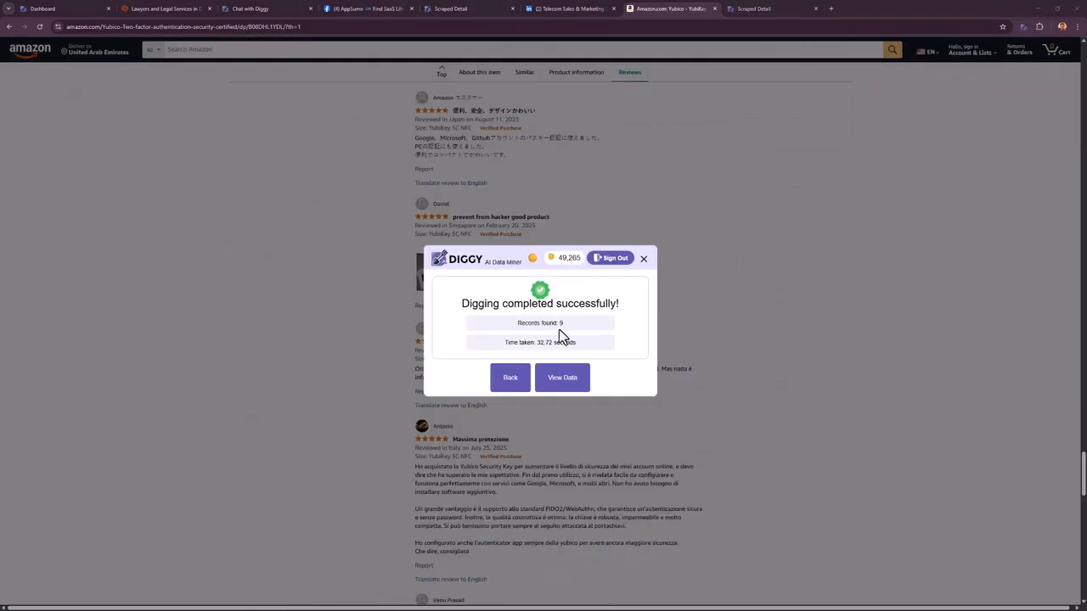
left_click(774, 8)
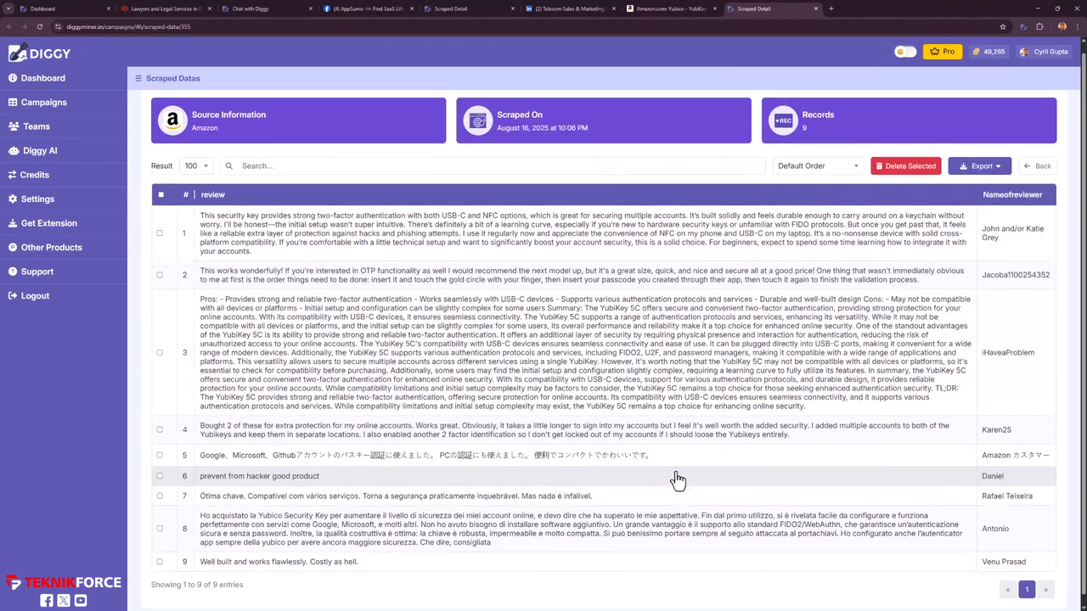
- Scroll back to the top and go to the Diggy AI chat page from the sidebar
scroll(526, 442, "up", 1)
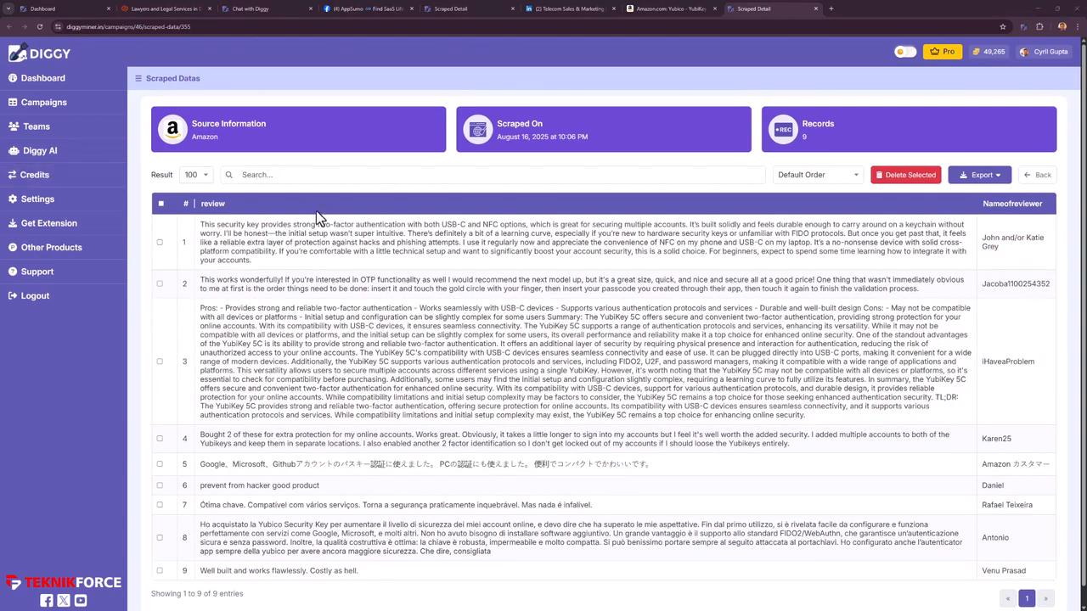
left_click(26, 153)
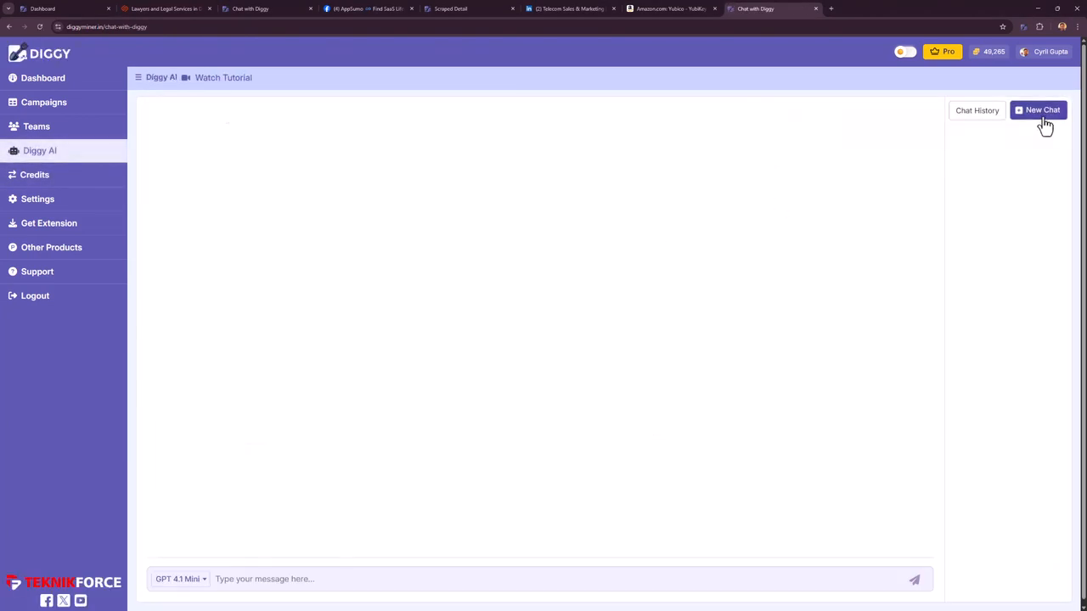
- Start a new chat on the Amazon data and ask what people disliked most about the product
left_click(1043, 111)
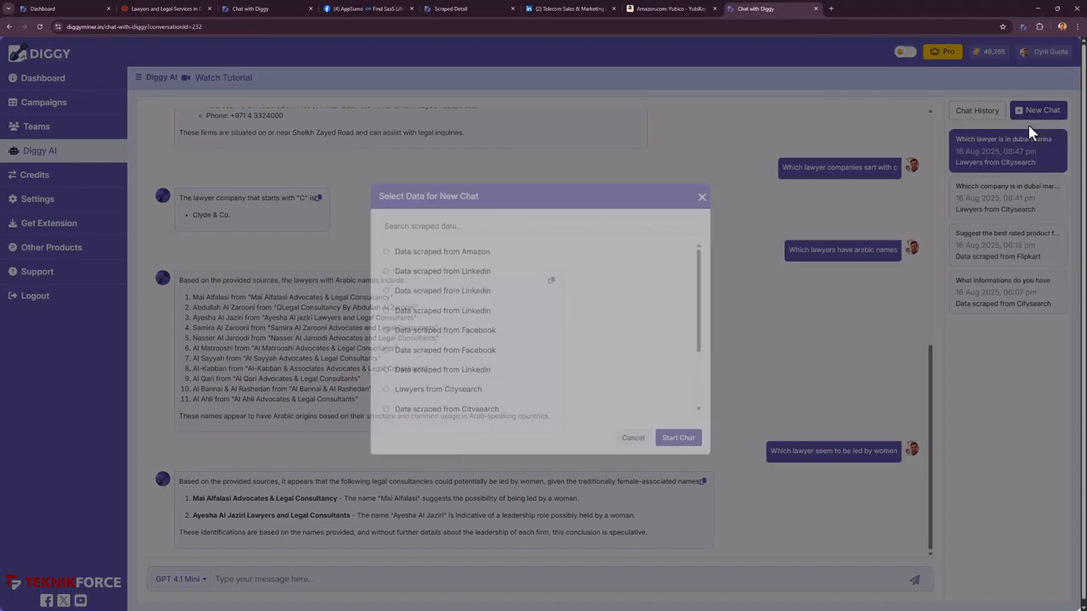
left_click(678, 443)
left_click(503, 579)
type("Can you tell me waht was the thing that people disliked most about this product")
key("Return")
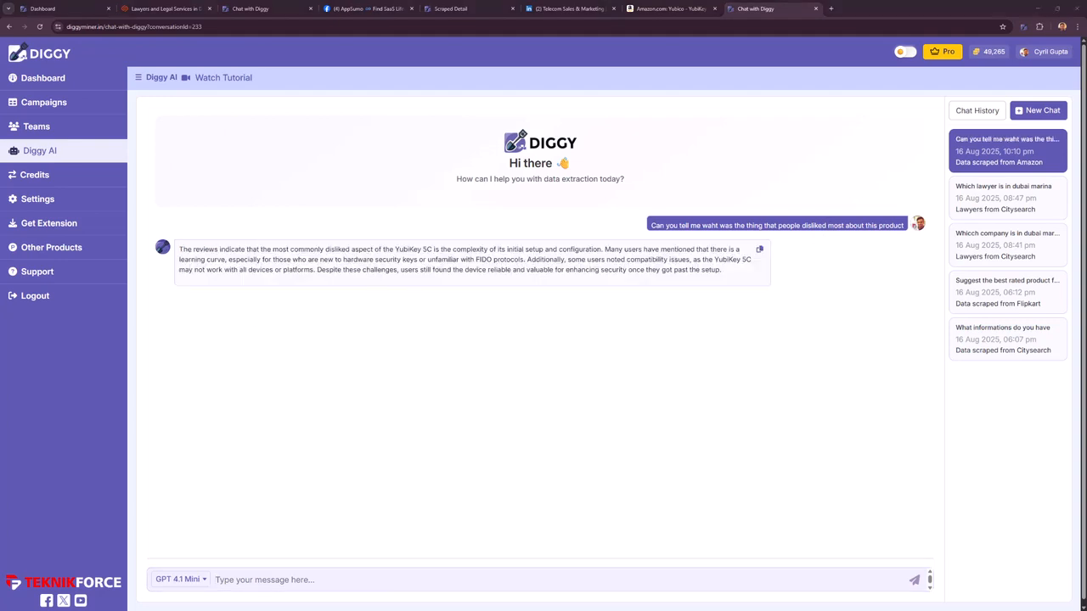
- Highlight the answer's point about the YubiKey's complex initial setup
left_click_drag(390, 250, 492, 285)
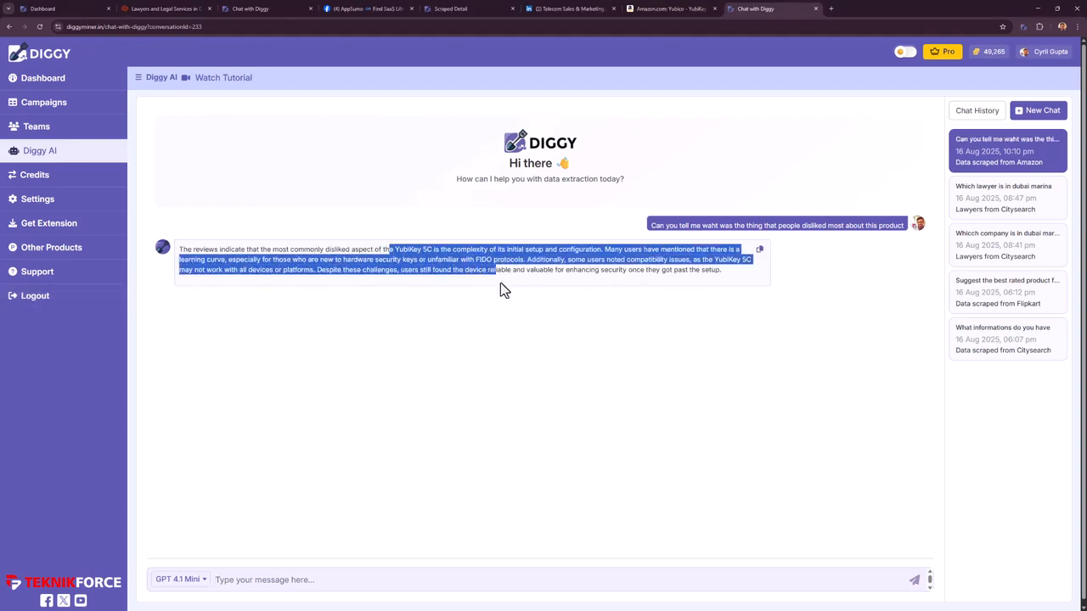
left_click(543, 275)
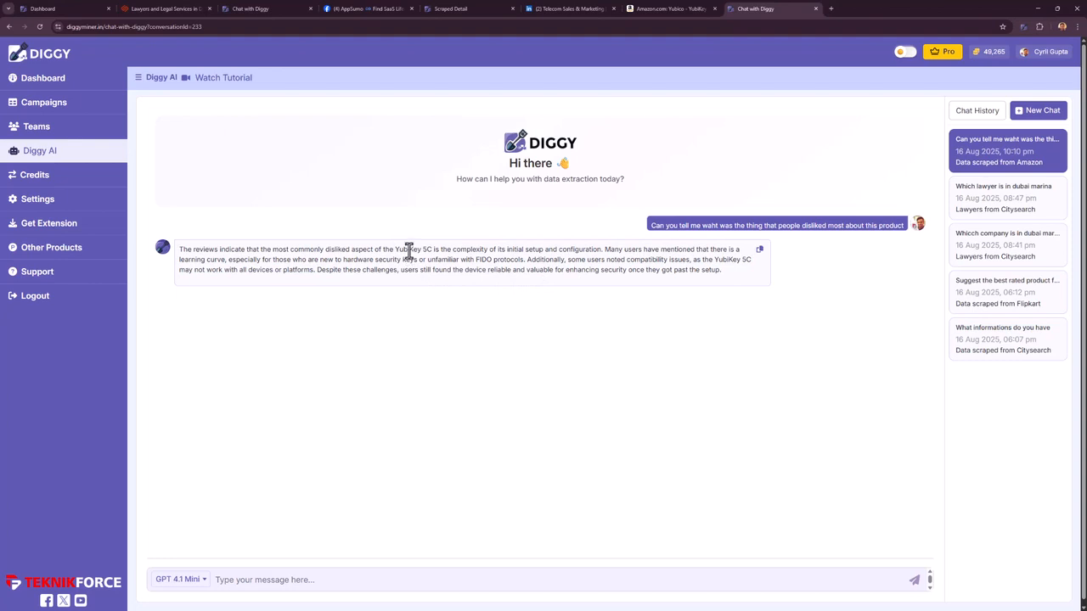
left_click_drag(470, 253, 535, 257)
left_click(561, 258)
- Go to the Campaigns list from the sidebar
left_click(82, 107)
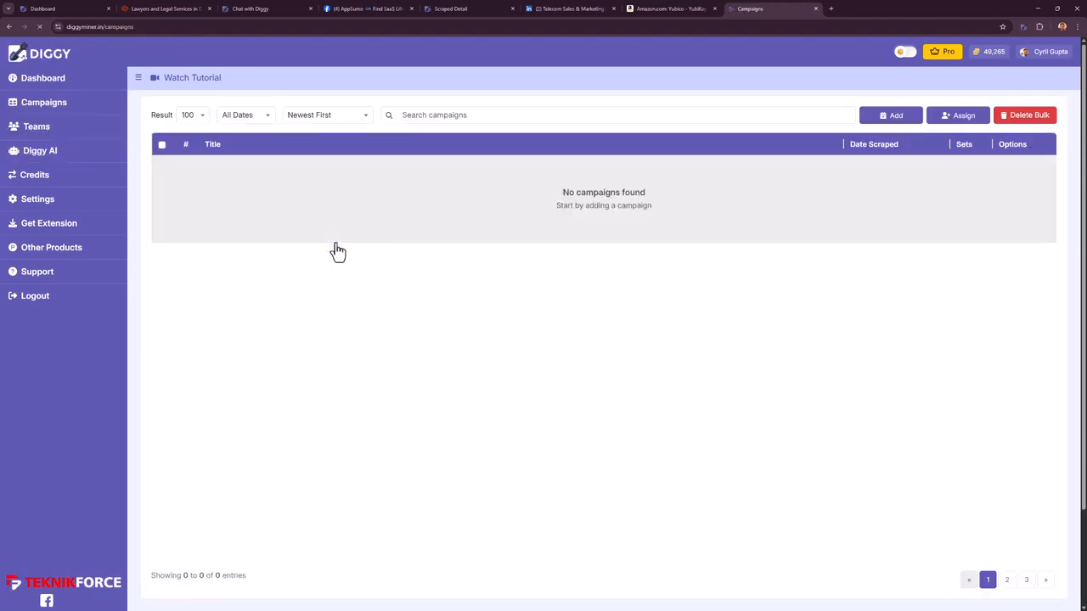